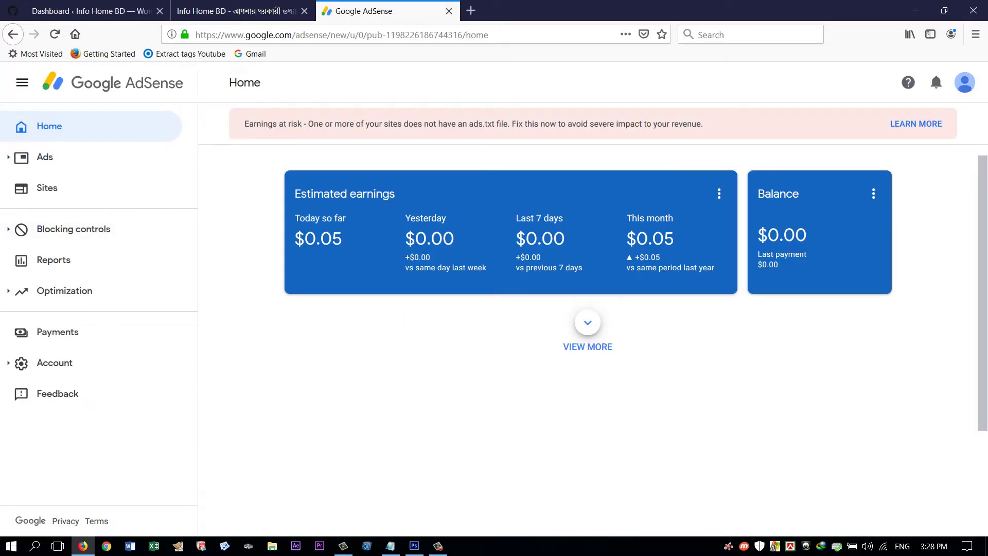
Review the Info Home BD homepage and the ad displayed in its sidebar
{"action": "key", "text": "ctrl+shift+Tab"}
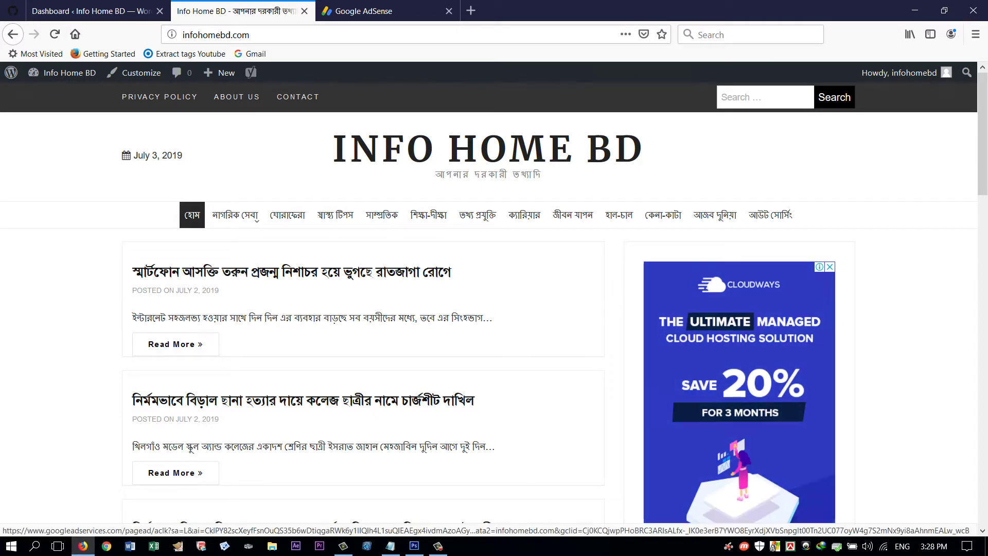
{"action": "scroll", "coordinate": [557, 302], "scroll_direction": "down", "scroll_amount": 4}
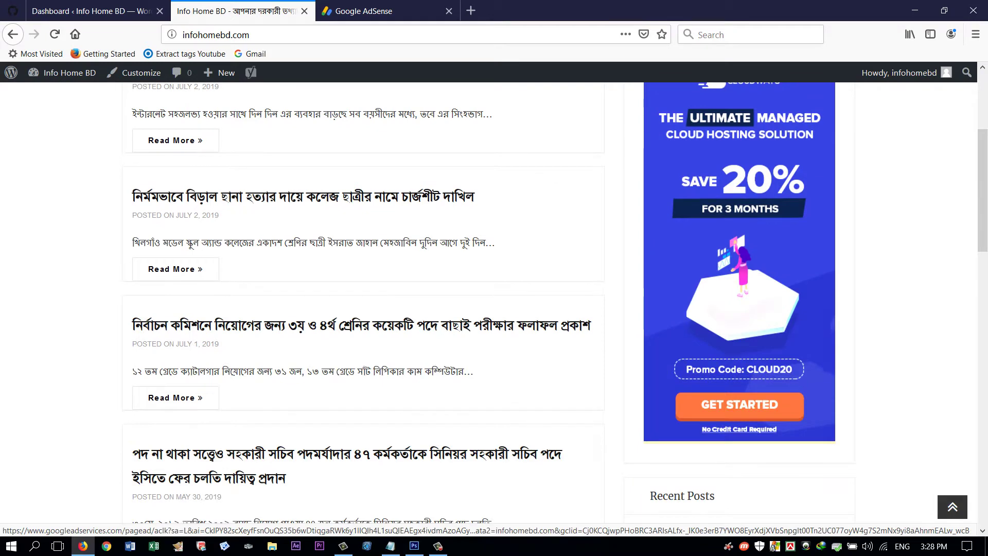
{"action": "scroll", "coordinate": [739, 257], "scroll_direction": "up", "scroll_amount": 4}
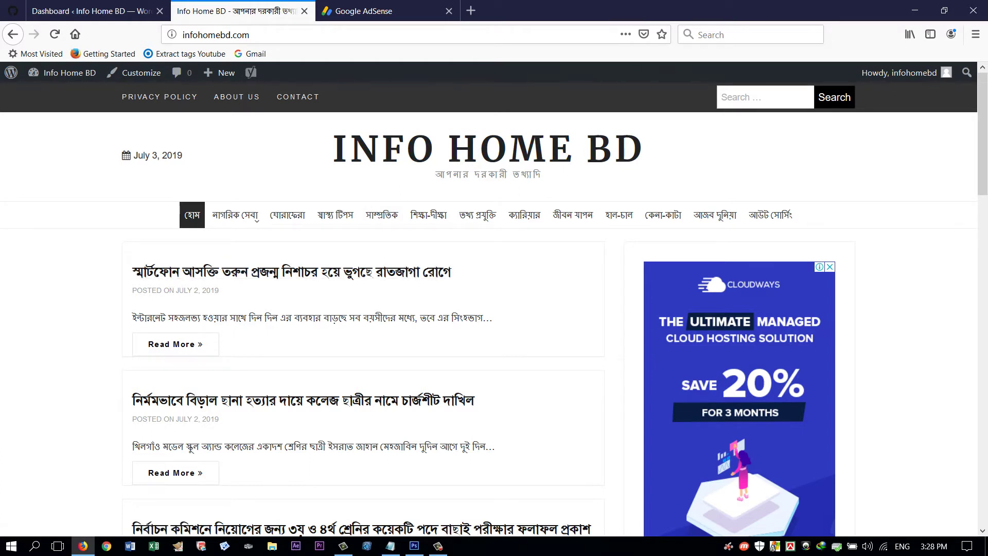
Open the widget management page in the site's WordPress dashboard
{"action": "left_click", "coordinate": [93, 11]}
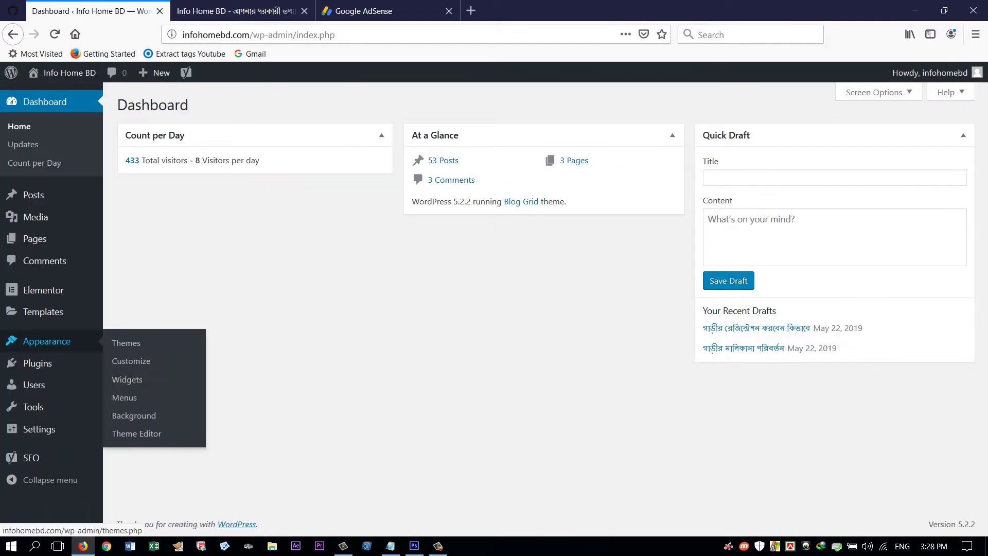
{"action": "mouse_move", "coordinate": [46, 341]}
{"action": "left_click", "coordinate": [127, 379]}
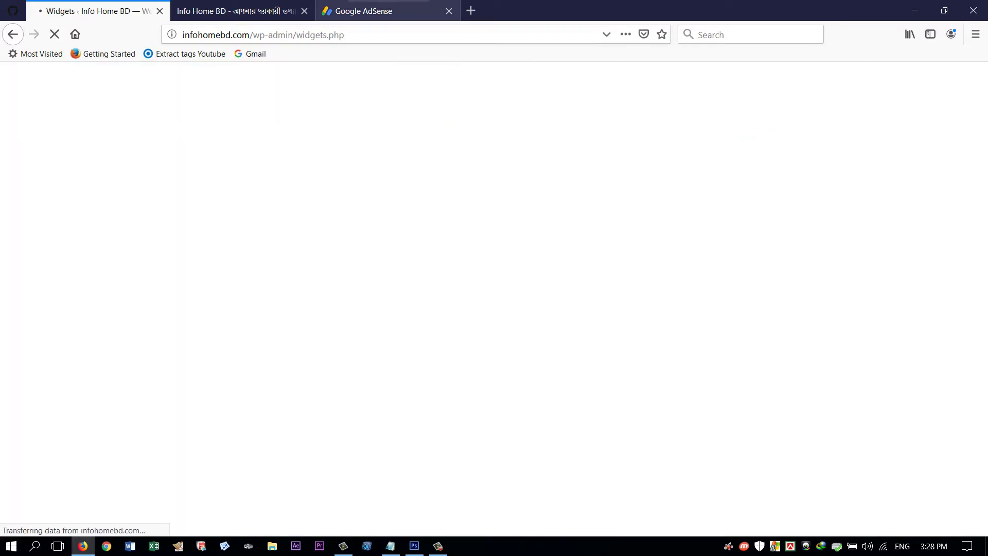
Switch to Google AdSense, open the existing "Right side" display ad unit for editing, and preview its vertical format
{"action": "left_click", "coordinate": [387, 10]}
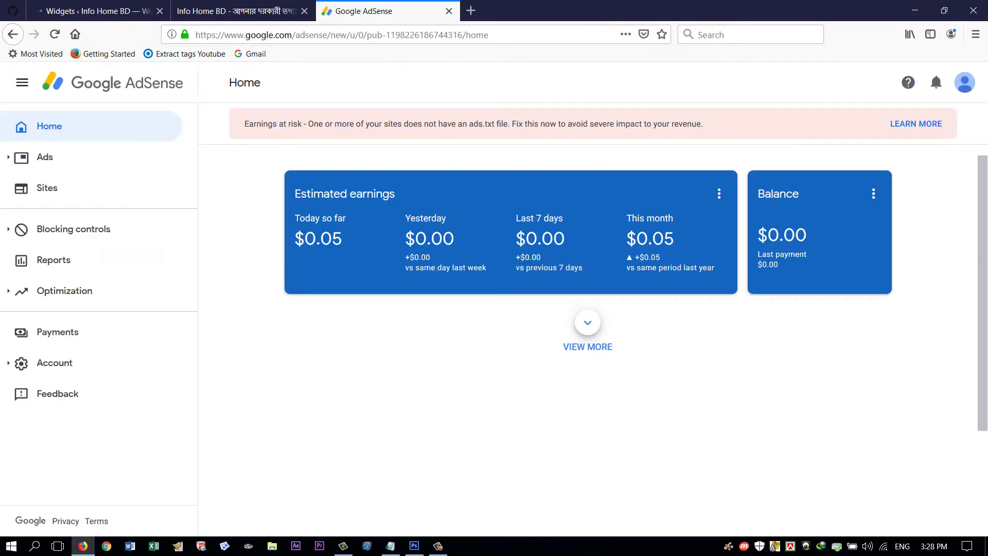
{"action": "left_click", "coordinate": [45, 156]}
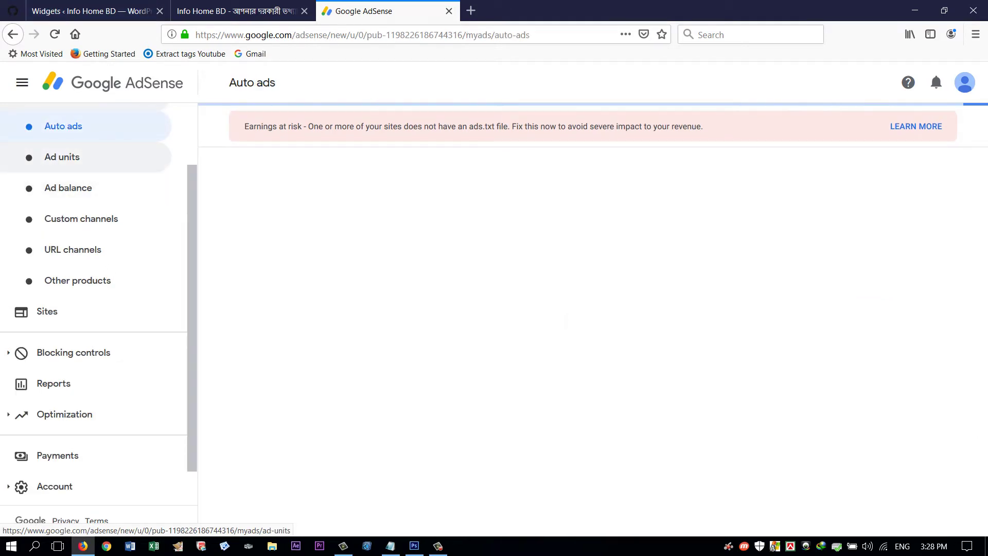
{"action": "left_click", "coordinate": [62, 157]}
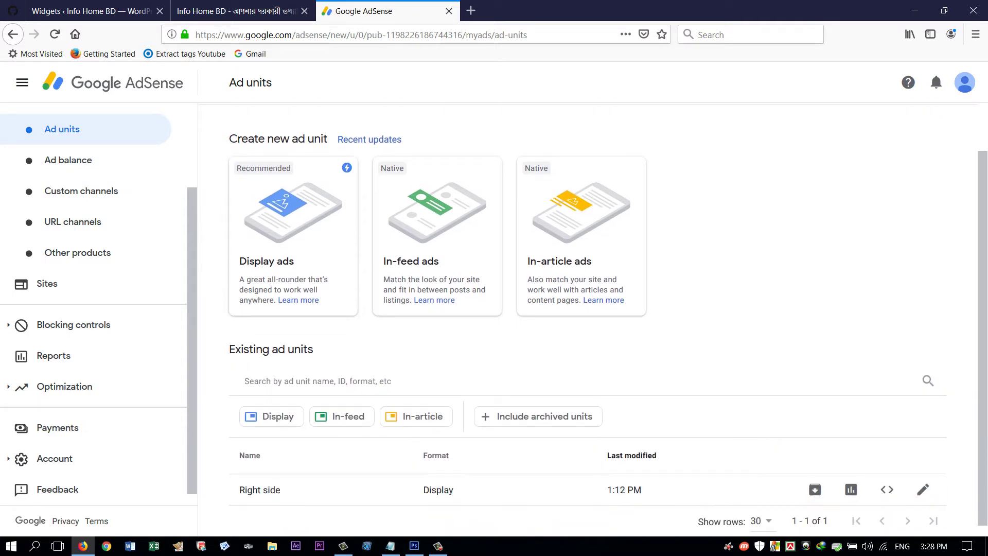
{"action": "left_click", "coordinate": [923, 490]}
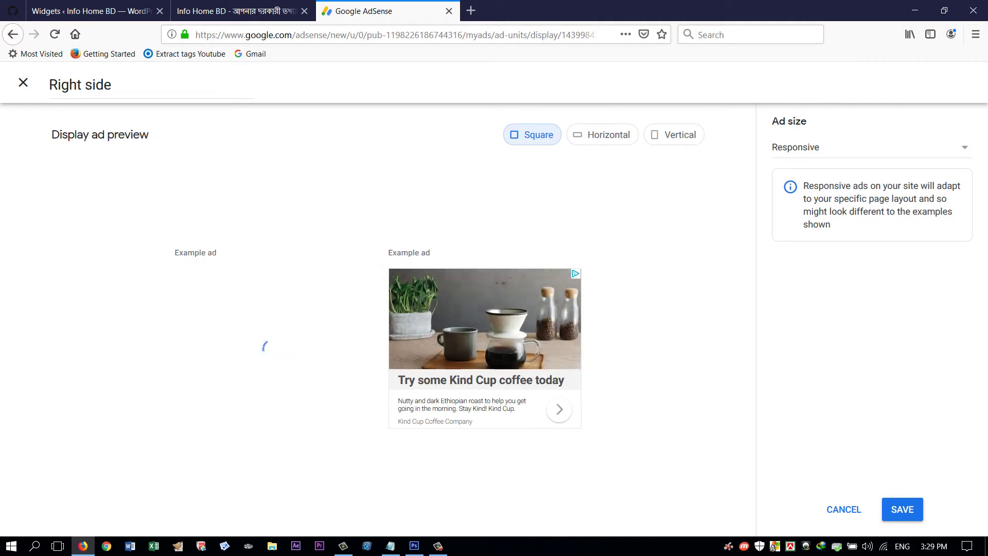
{"action": "left_click", "coordinate": [674, 134]}
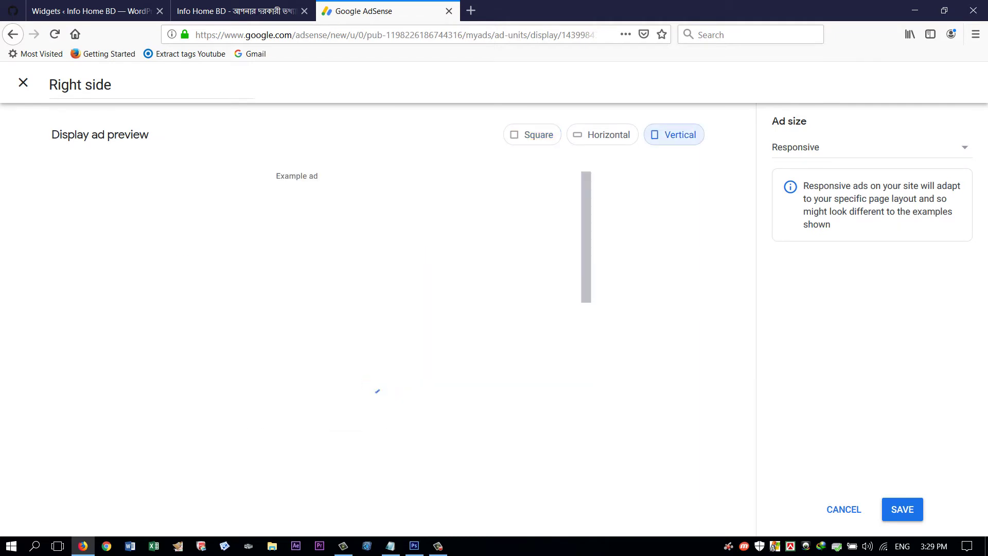
{"action": "scroll", "coordinate": [372, 340], "scroll_direction": "down", "scroll_amount": 4}
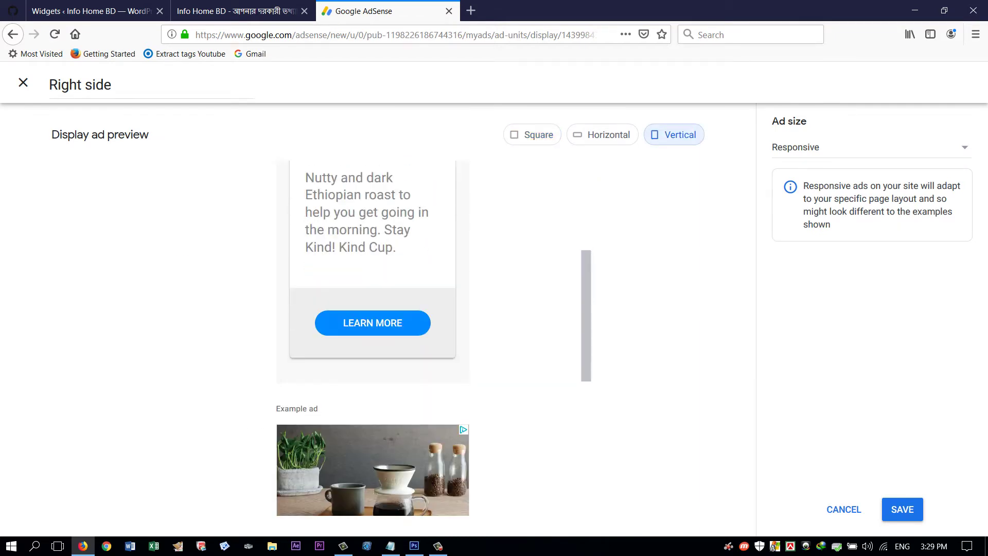
{"action": "scroll", "coordinate": [373, 271], "scroll_direction": "up", "scroll_amount": 4}
Compare the ad preview with the sidebar ad on the live homepage, and save the "Right side" ad unit
{"action": "left_click", "coordinate": [236, 11]}
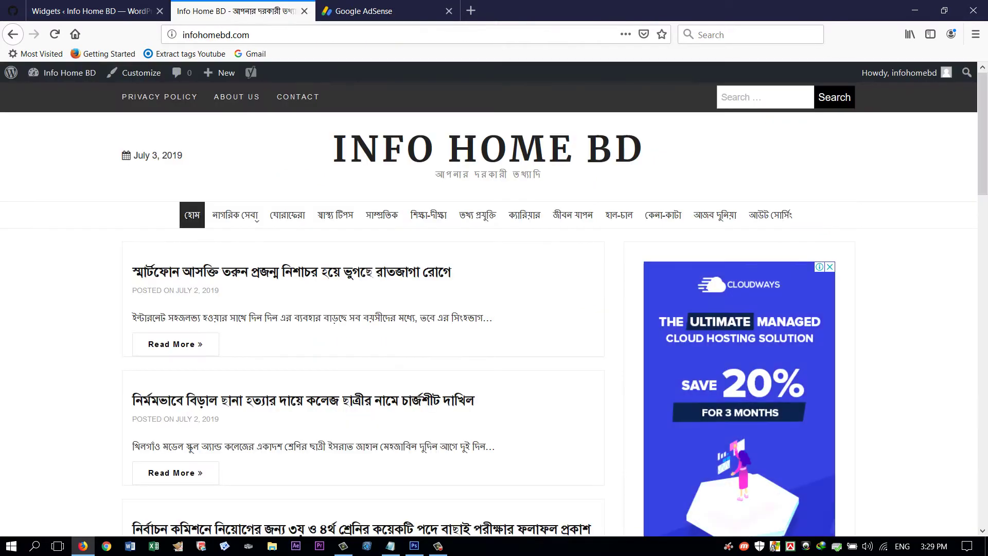
{"action": "scroll", "coordinate": [494, 309], "scroll_direction": "down", "scroll_amount": 5}
{"action": "scroll", "coordinate": [494, 309], "scroll_direction": "up", "scroll_amount": 4}
{"action": "key", "text": "ctrl+Tab"}
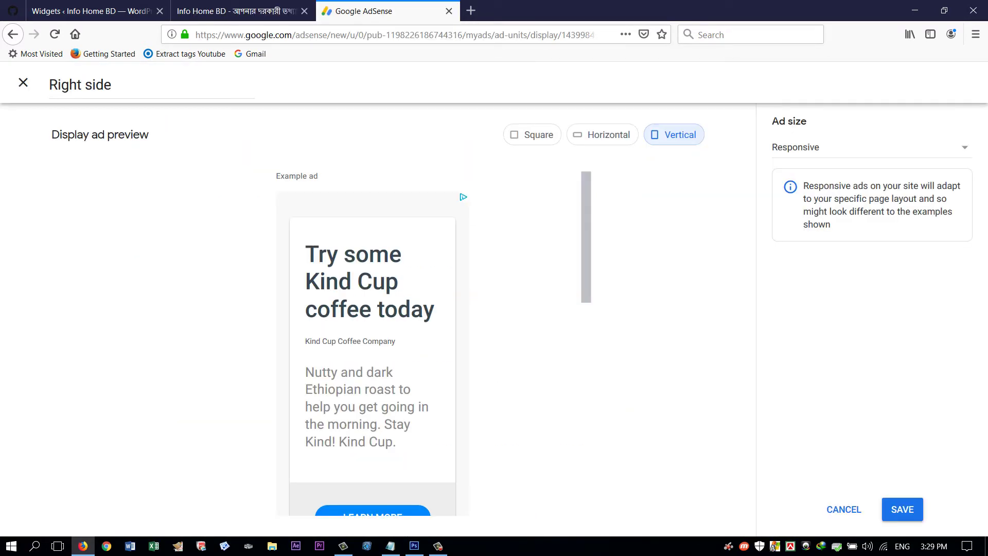
{"action": "left_click", "coordinate": [902, 508]}
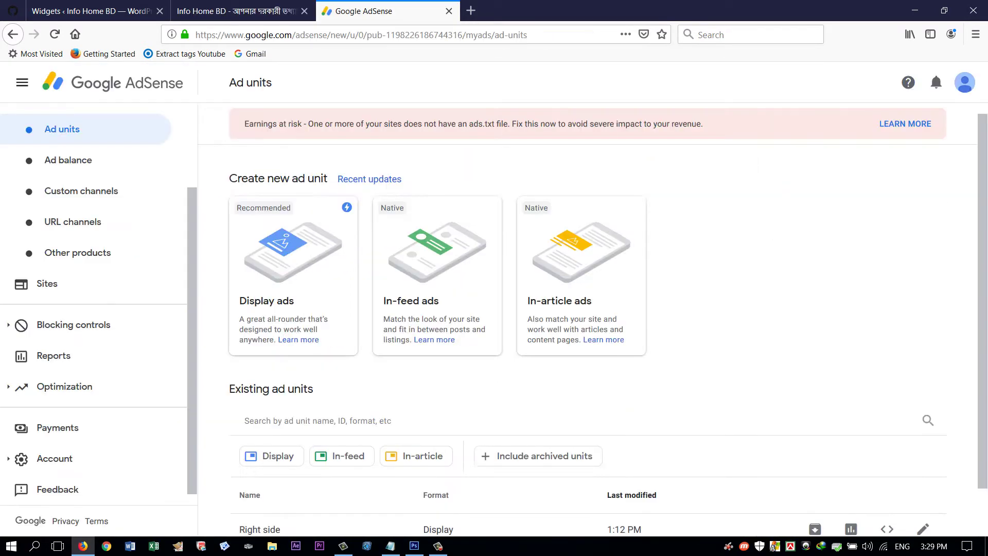
Inspect the ad code in the Sidebar's Custom HTML widget alongside the homepage ad, and close the widget
{"action": "key", "text": "ctrl+Tab"}
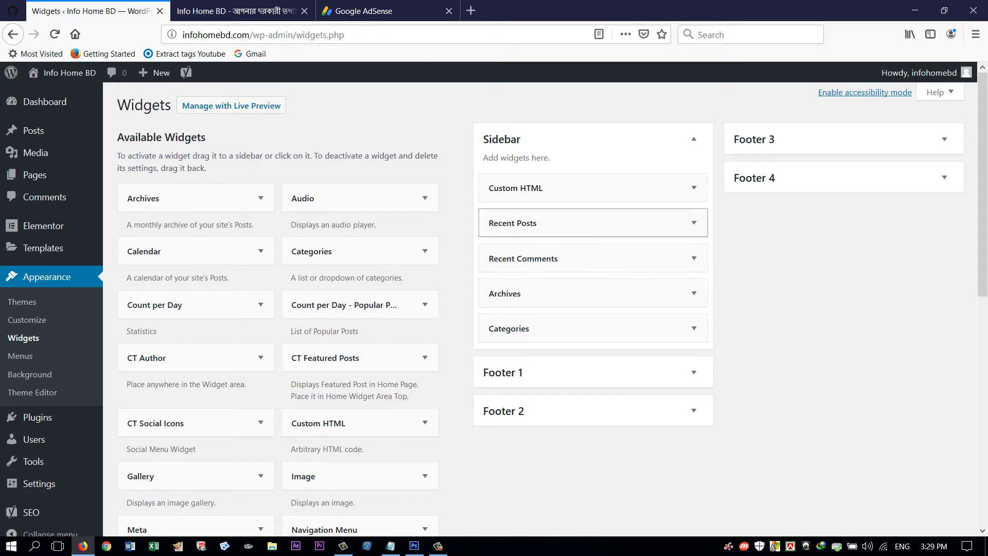
{"action": "left_click", "coordinate": [693, 187]}
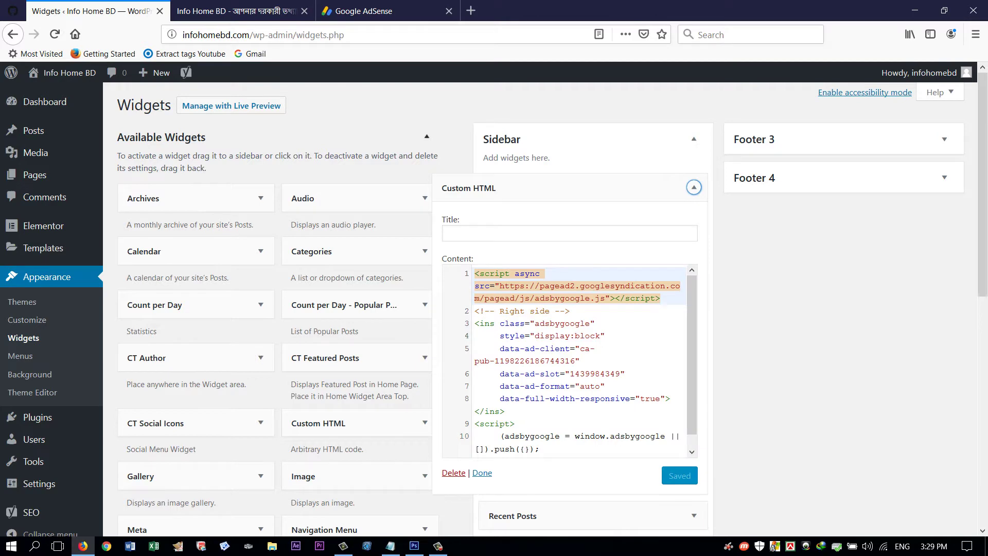
{"action": "left_click", "coordinate": [237, 11]}
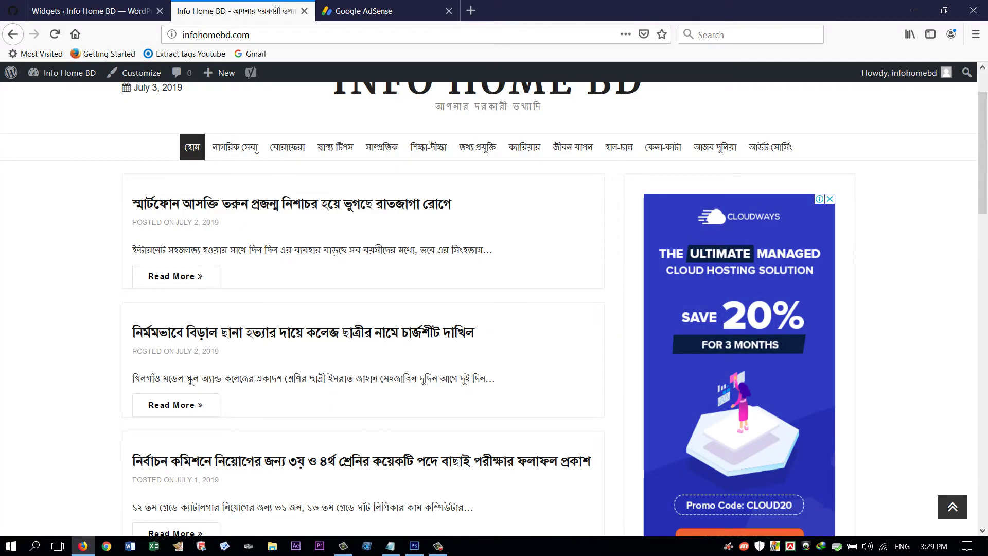
{"action": "key", "text": "ctrl+shift+Tab"}
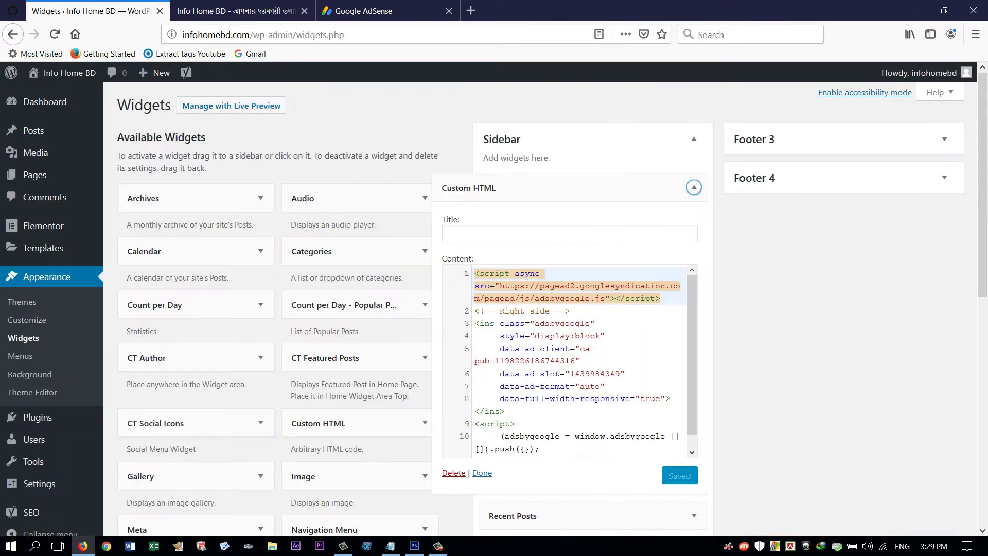
{"action": "left_click", "coordinate": [482, 472]}
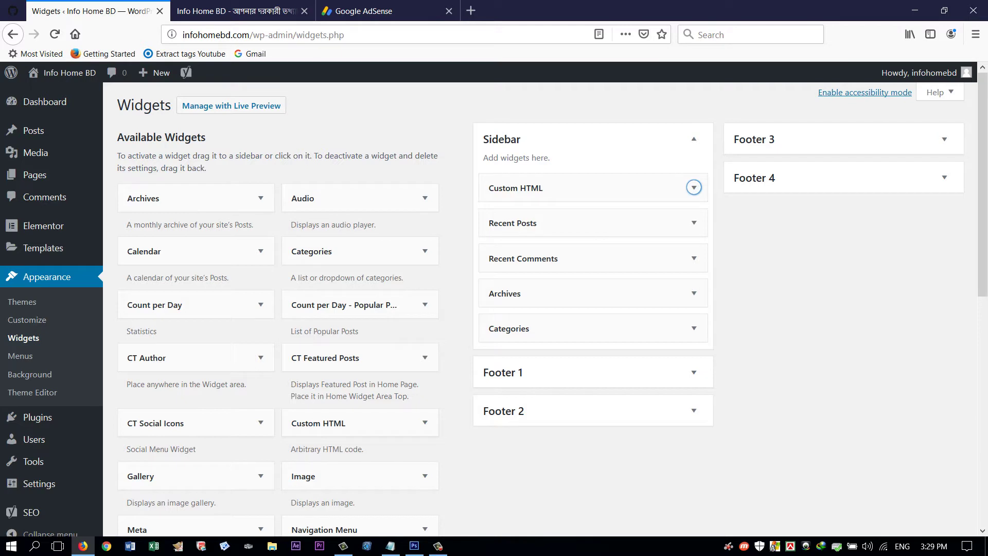
Search the new plugins for "ad inserter" and install and activate Ad Inserter – Ad Manager & AdSense Ads
{"action": "mouse_move", "coordinate": [37, 416]}
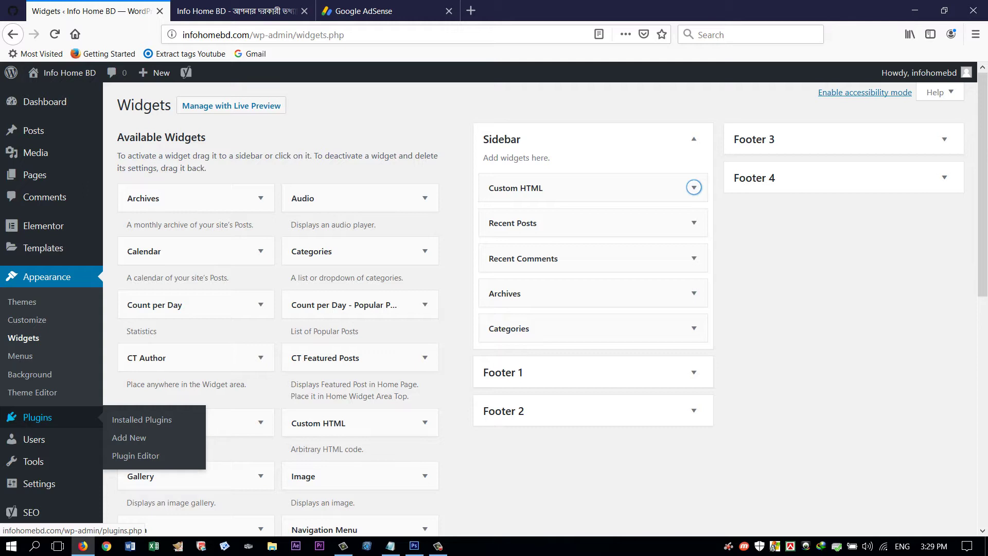
{"action": "left_click", "coordinate": [128, 437]}
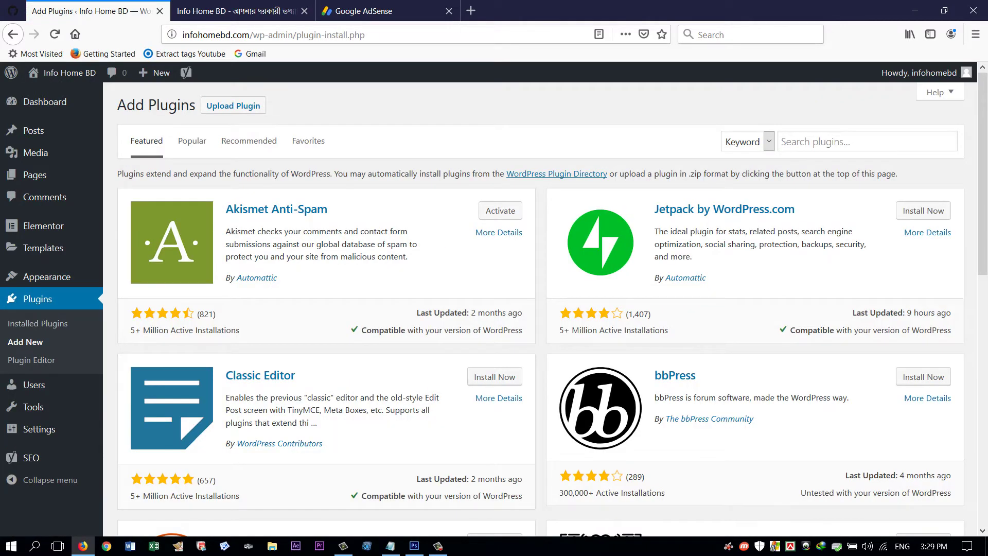
{"action": "left_click", "coordinate": [782, 141]}
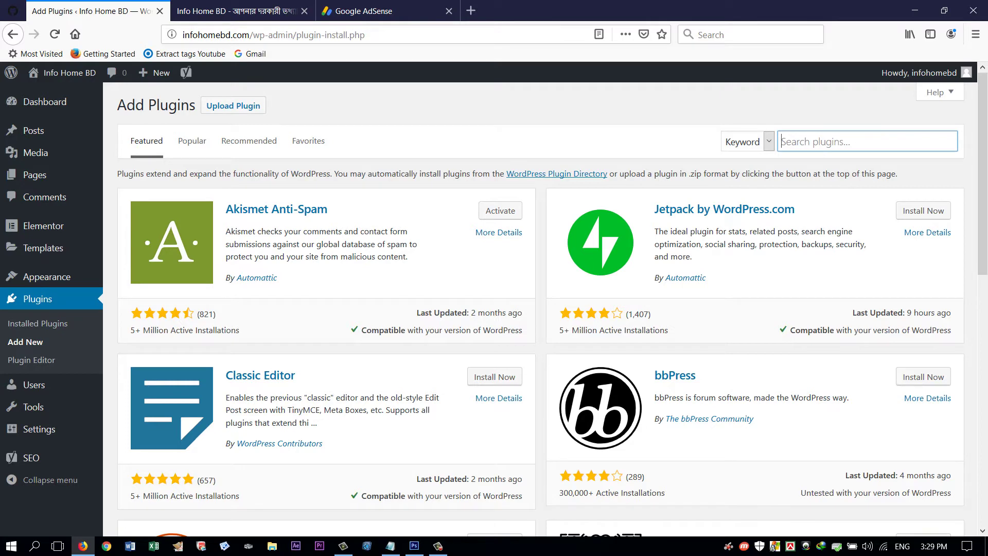
{"action": "type", "text": "ad"}
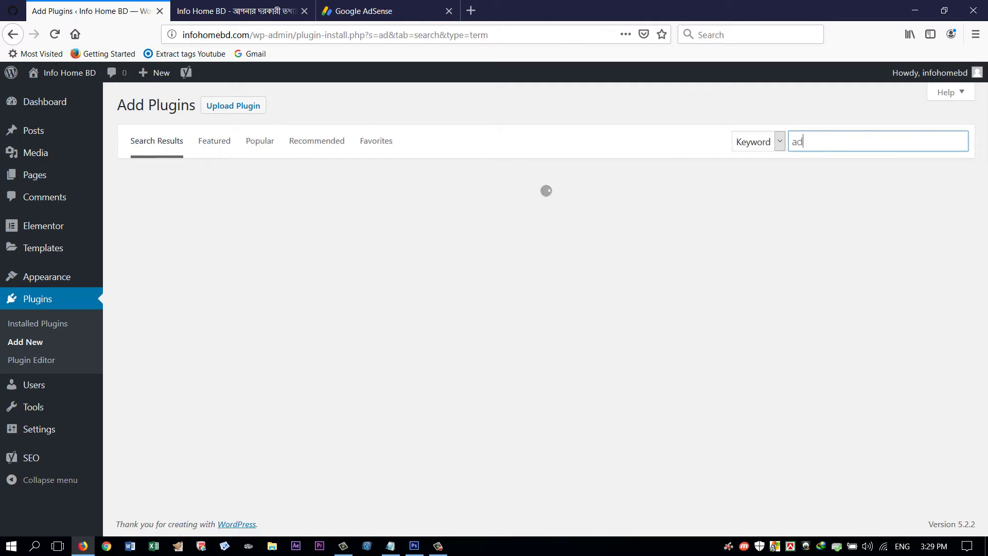
{"action": "type", "text": " inser"}
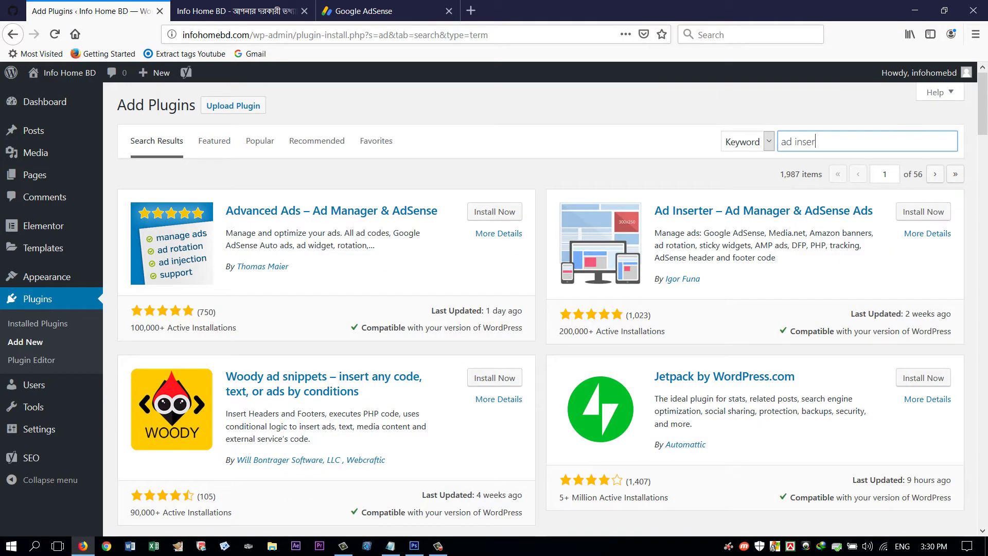
{"action": "type", "text": "ter"}
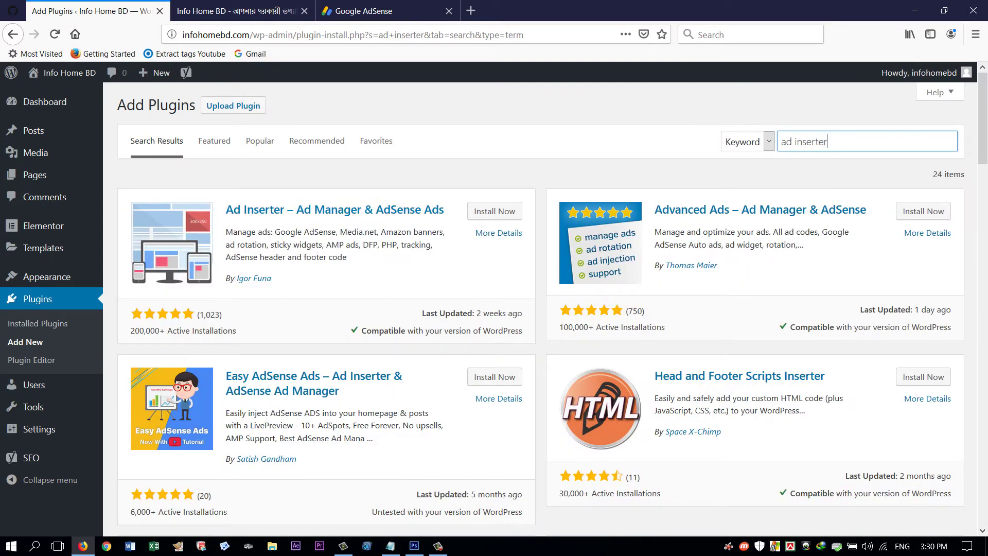
{"action": "left_click", "coordinate": [494, 211]}
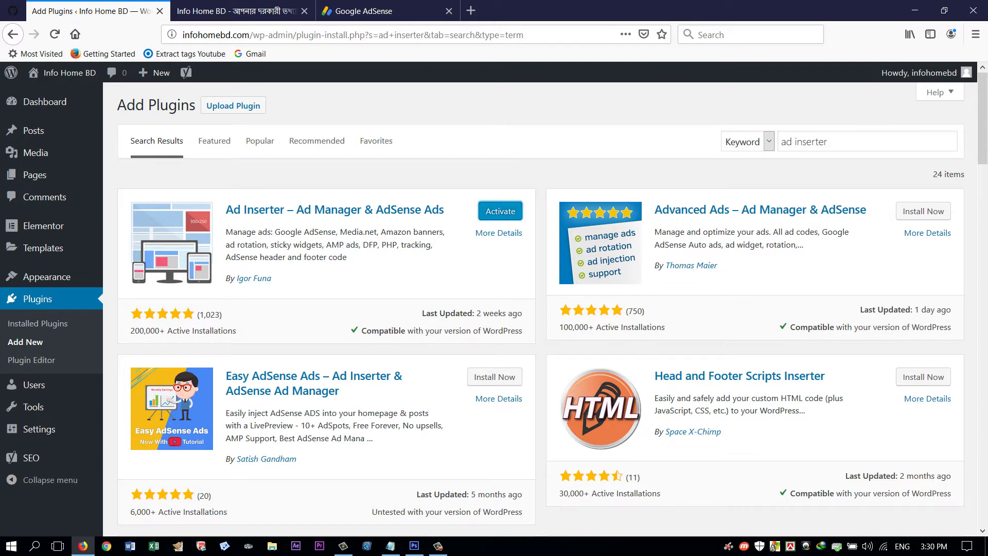
{"action": "left_click", "coordinate": [500, 211]}
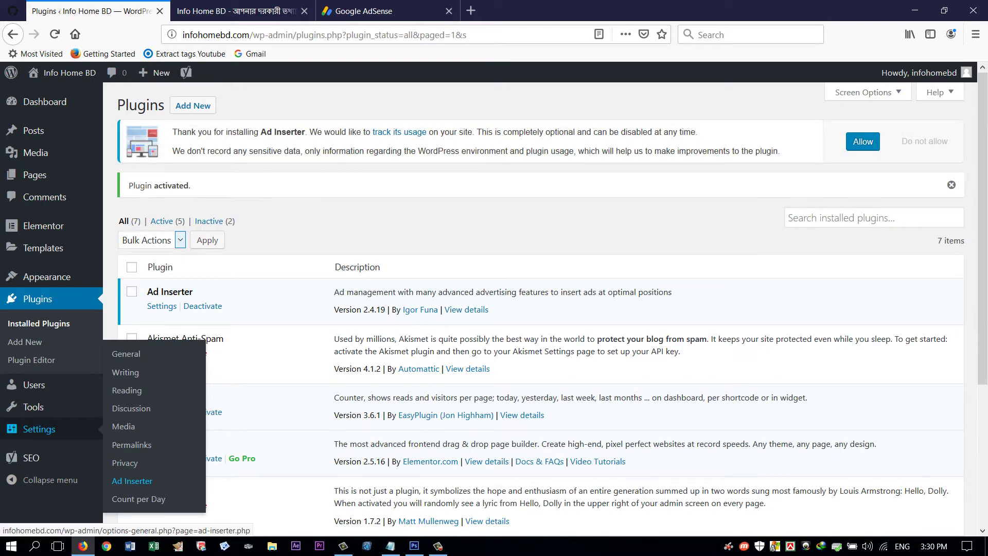
Open the Ad Inserter settings page and look over the Block 1 options
{"action": "left_click", "coordinate": [131, 480]}
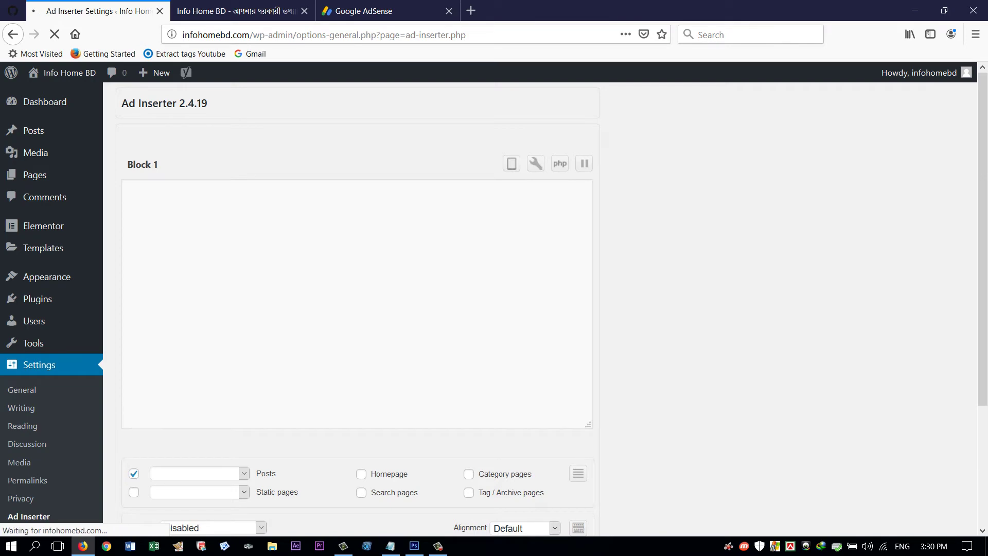
{"action": "scroll", "coordinate": [307, 413], "scroll_direction": "down", "scroll_amount": 3}
{"action": "scroll", "coordinate": [307, 413], "scroll_direction": "up", "scroll_amount": 3}
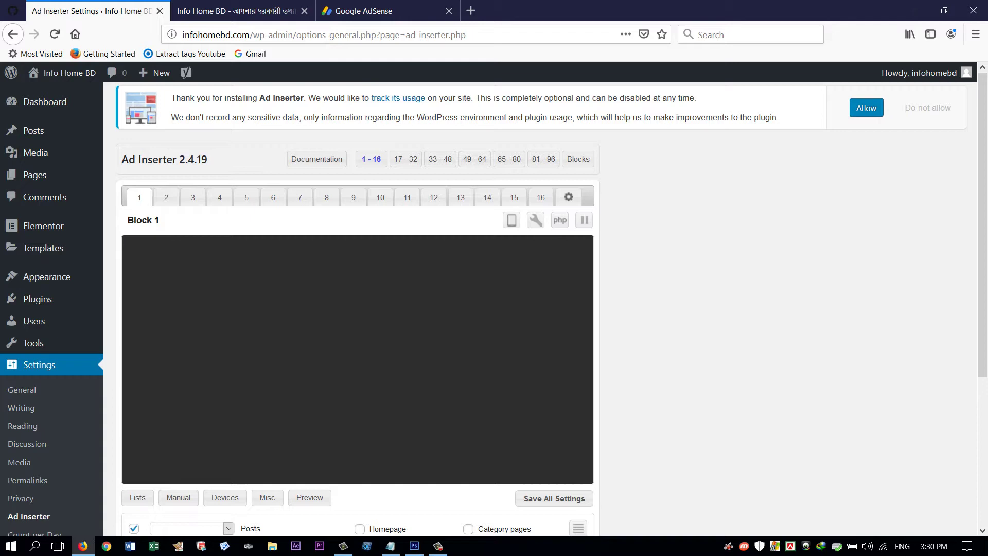
Start a new in-feed ad unit in Google AdSense and choose to create its ad style manually
{"action": "left_click", "coordinate": [360, 11]}
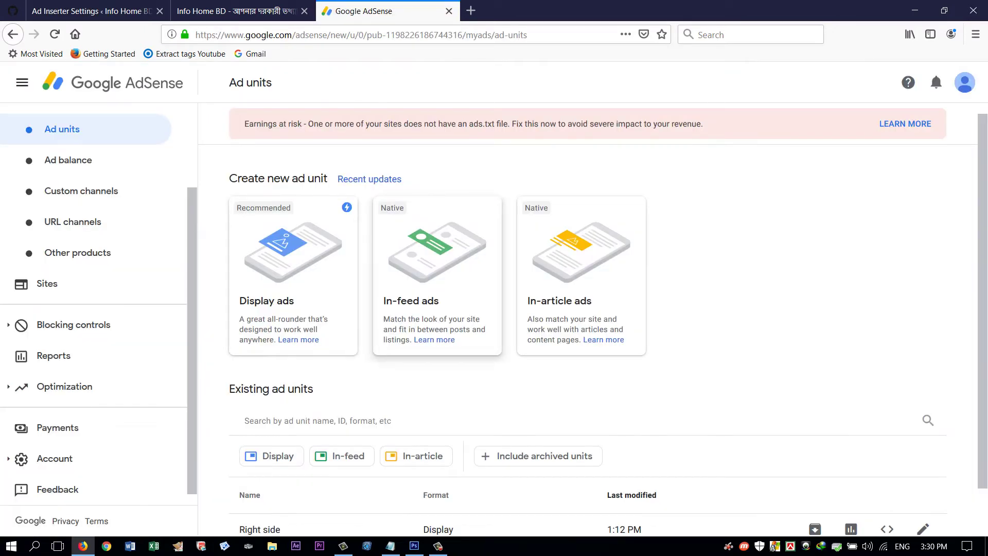
{"action": "left_click", "coordinate": [437, 275]}
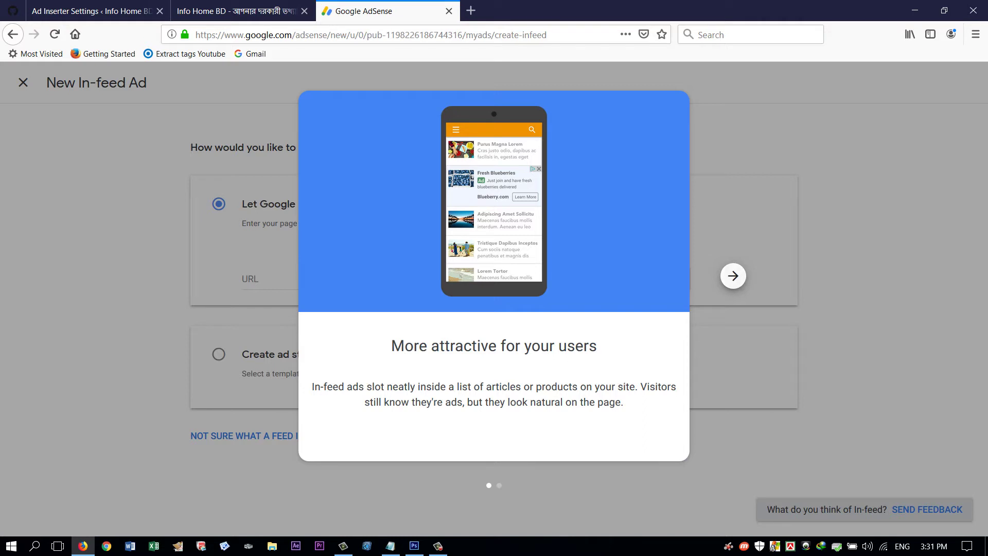
{"action": "left_click", "coordinate": [733, 276]}
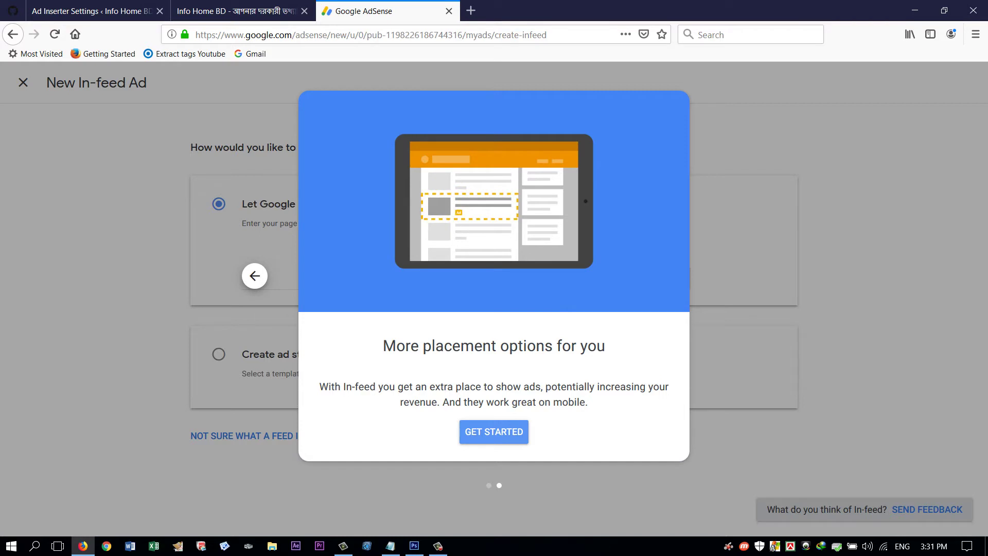
{"action": "left_click", "coordinate": [493, 431]}
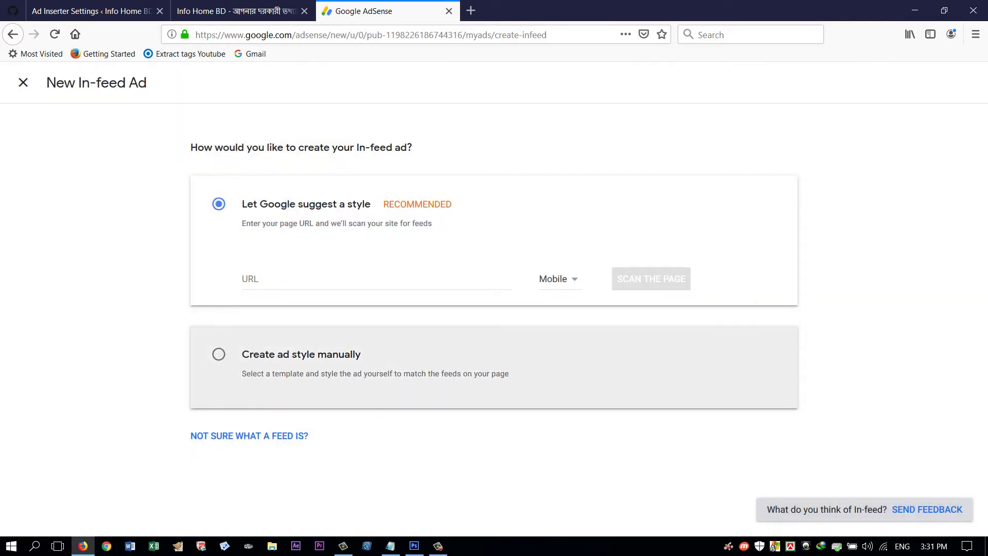
{"action": "left_click", "coordinate": [219, 354]}
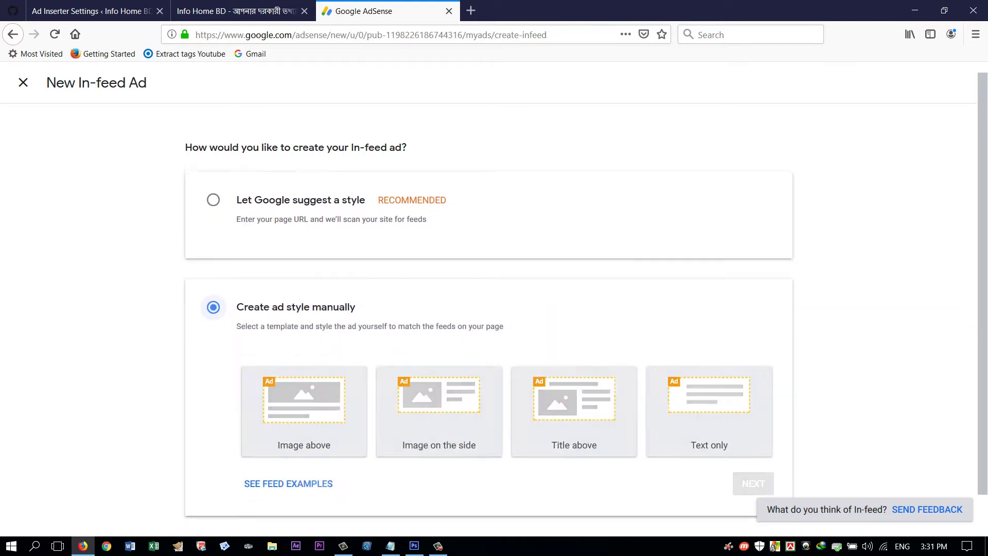
{"action": "scroll", "coordinate": [439, 372], "scroll_direction": "down", "scroll_amount": 1}
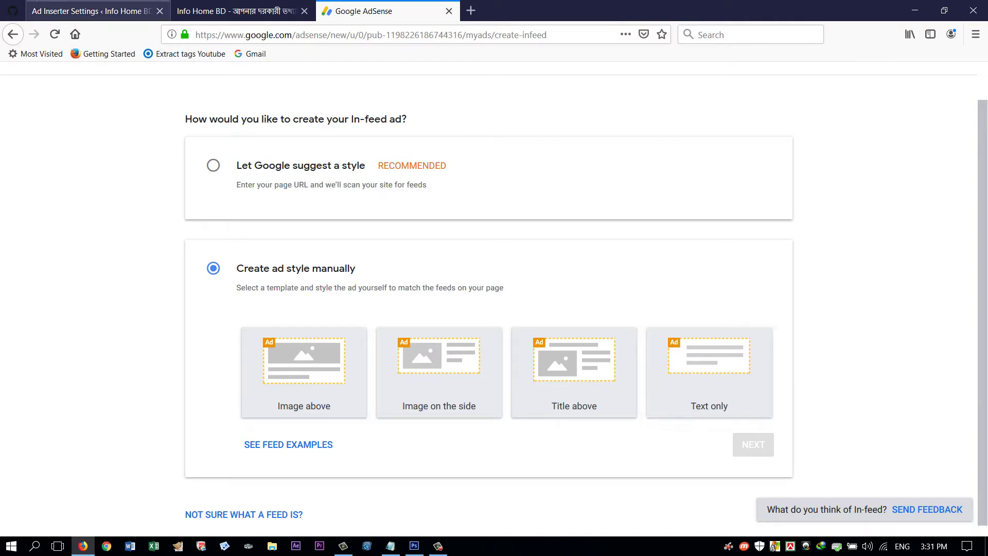
Compare the homepage's post feed with the ad templates, choose the Image on the side template and continue to its styling
{"action": "left_click", "coordinate": [237, 11]}
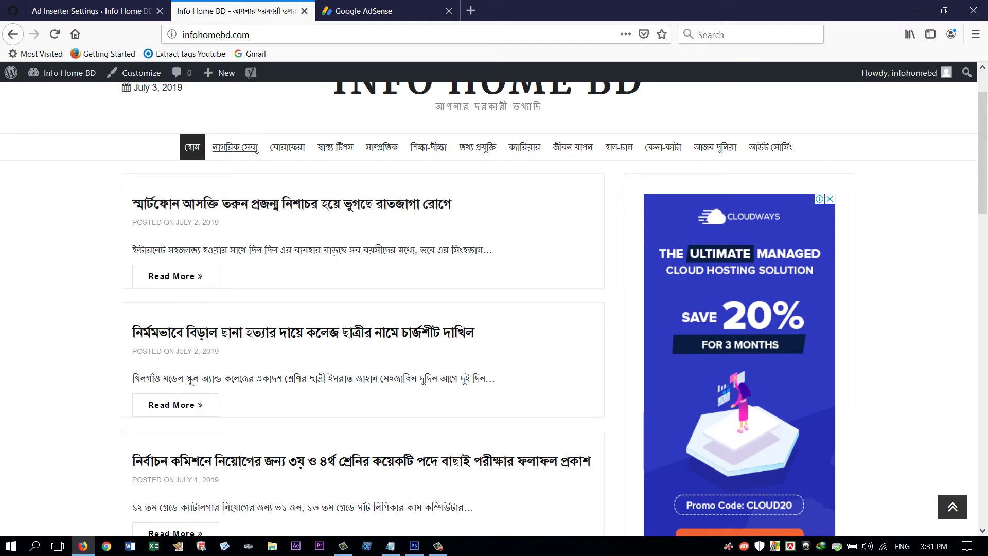
{"action": "left_click", "coordinate": [93, 11]}
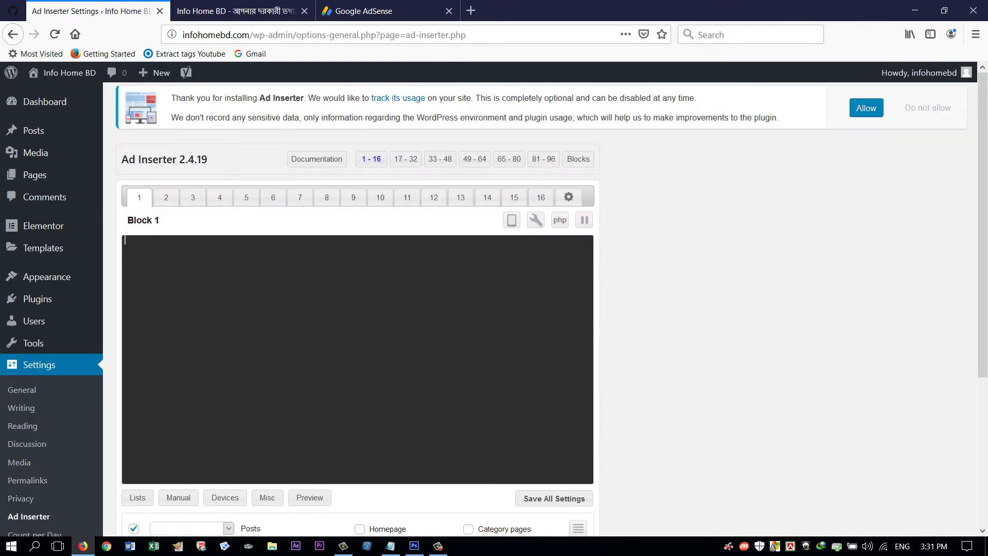
{"action": "left_click", "coordinate": [363, 11]}
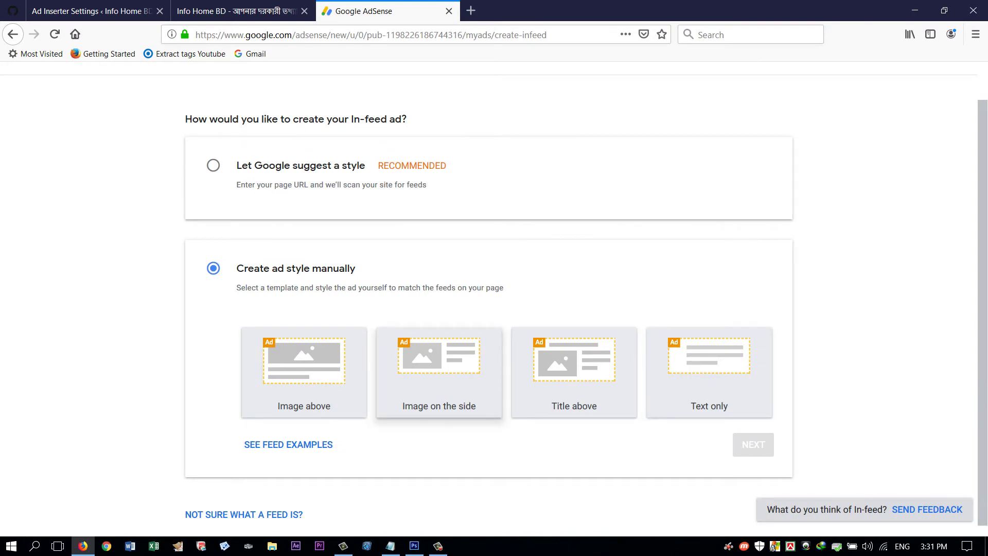
{"action": "left_click", "coordinate": [439, 371]}
{"action": "left_click", "coordinate": [752, 444]}
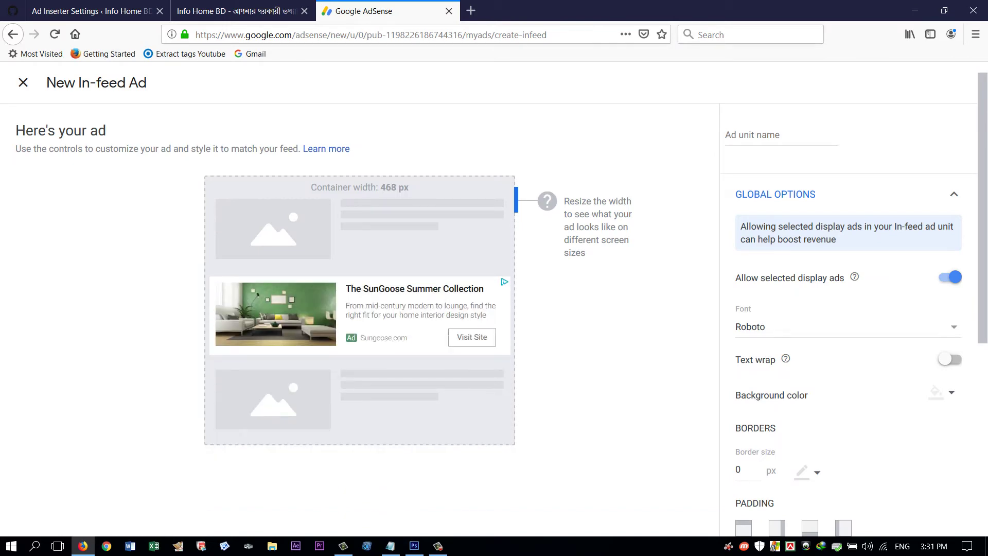
Measure the width and height of the second post box in the homepage feed
{"action": "left_click", "coordinate": [91, 11]}
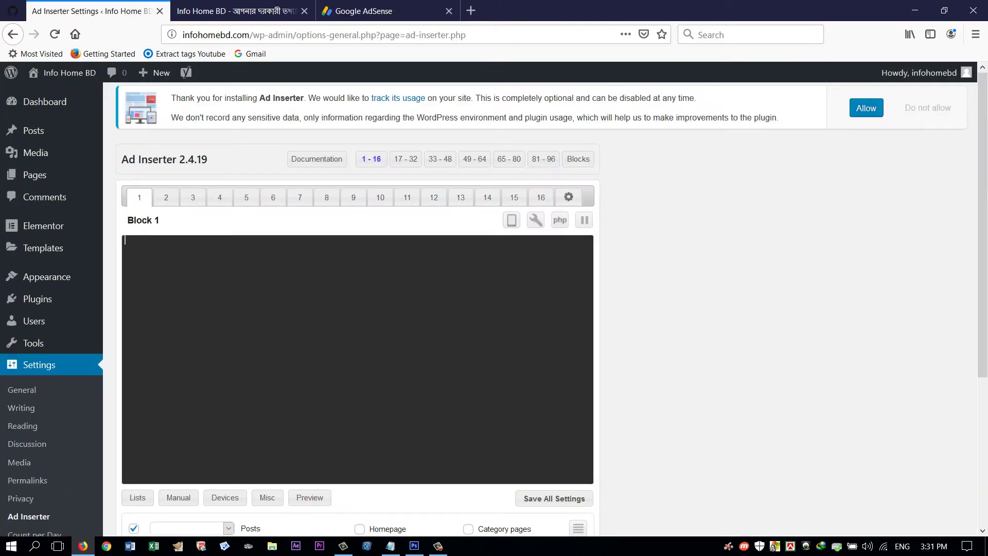
{"action": "left_click", "coordinate": [236, 11]}
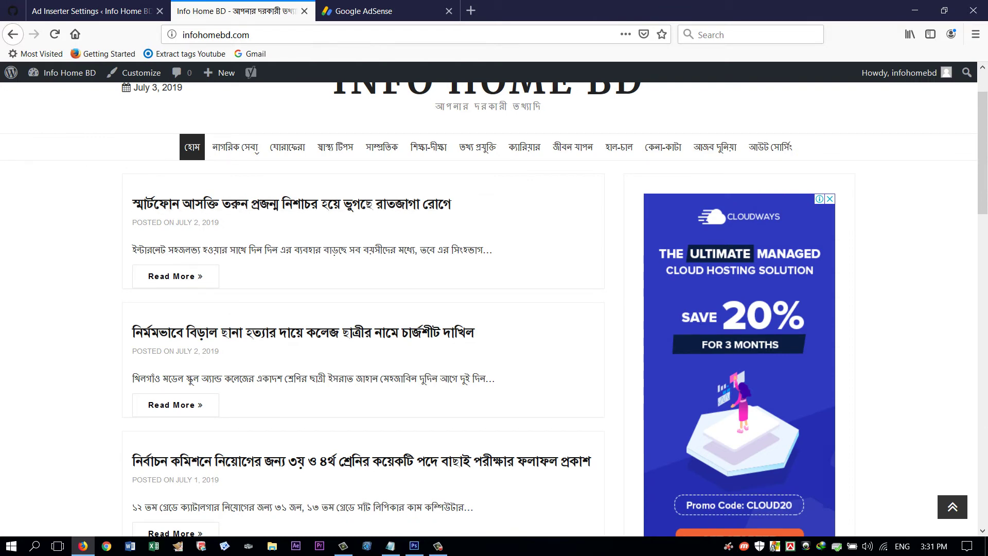
{"action": "key", "text": "ctrl+Tab"}
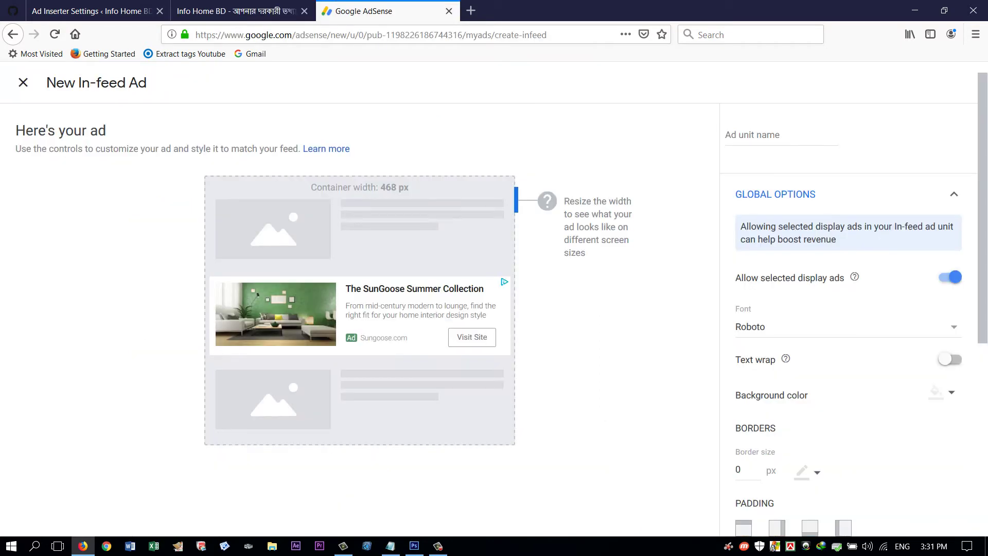
{"action": "key", "text": "ctrl+shift+Tab"}
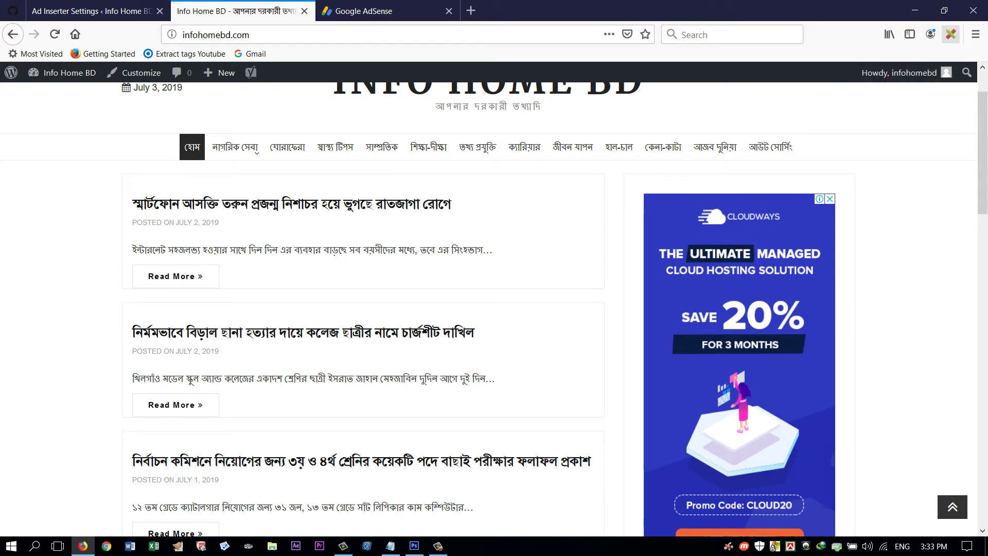
{"action": "left_click", "coordinate": [950, 34]}
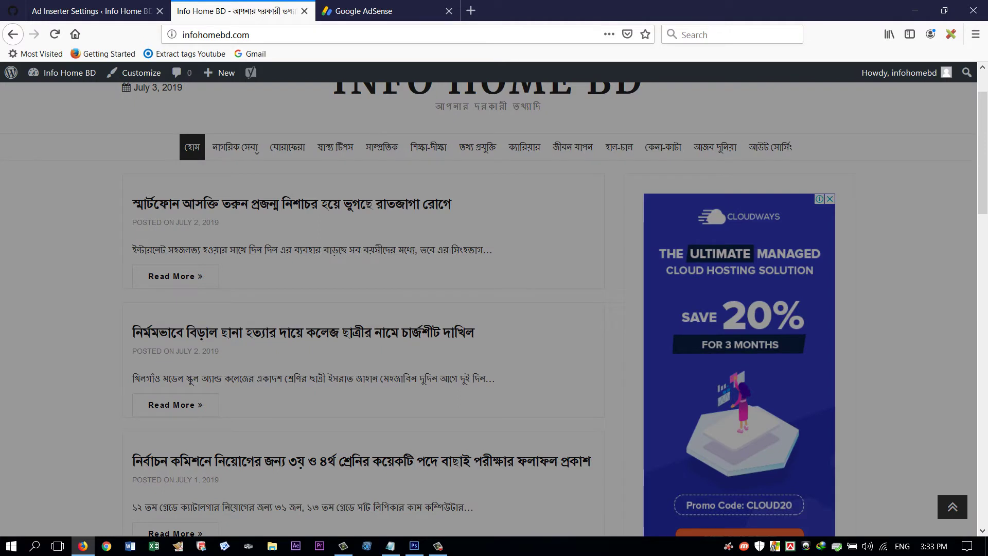
{"action": "left_click_drag", "start_coordinate": [123, 303], "coordinate": [598, 418]}
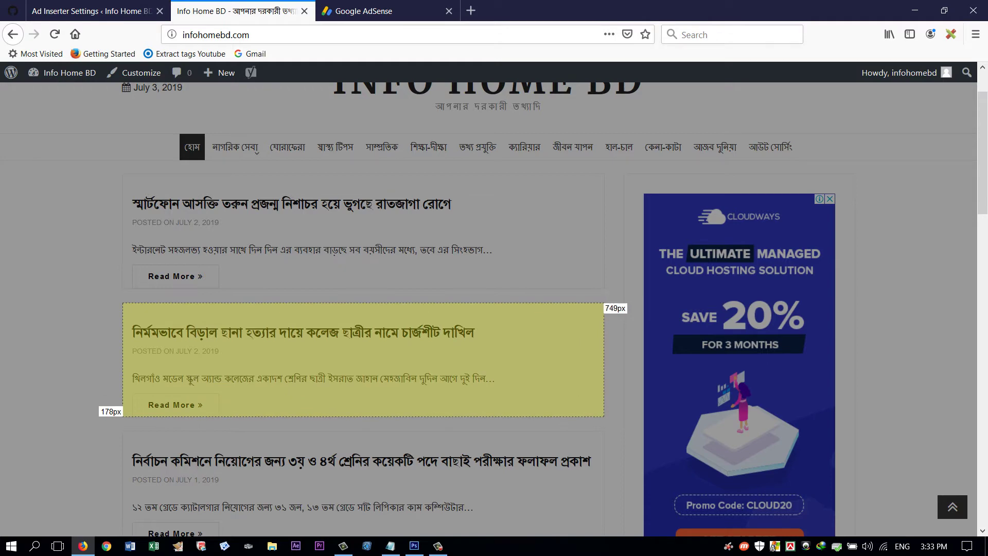
{"action": "key", "text": "Escape"}
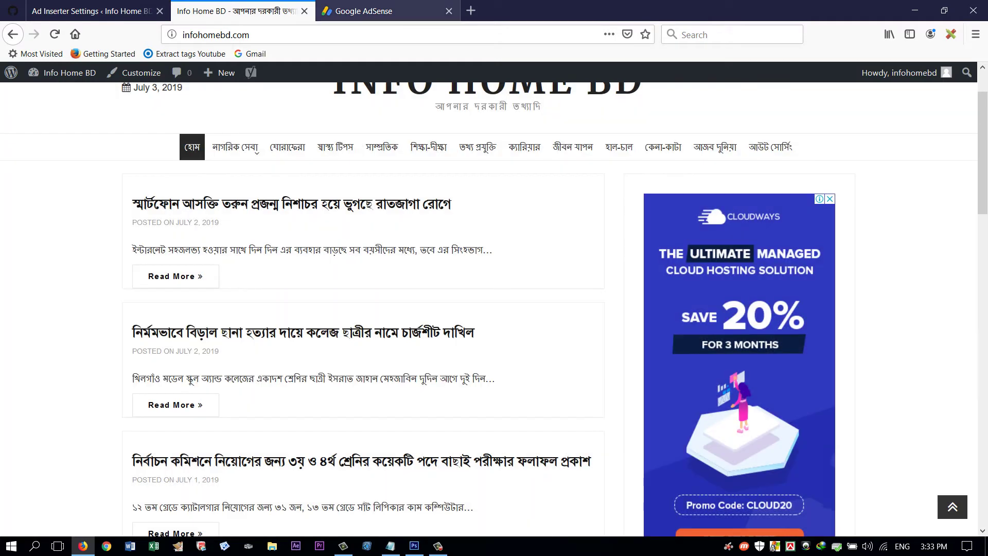
Widen the in-feed ad preview's container to 750 px and look over the style options
{"action": "key", "text": "ctrl+Tab"}
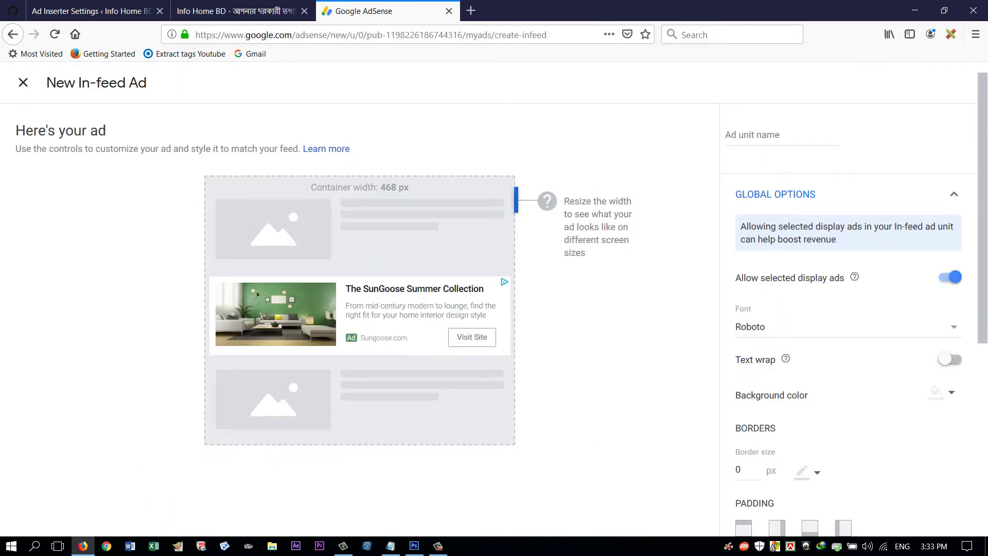
{"action": "left_click_drag", "start_coordinate": [516, 199], "coordinate": [606, 201]}
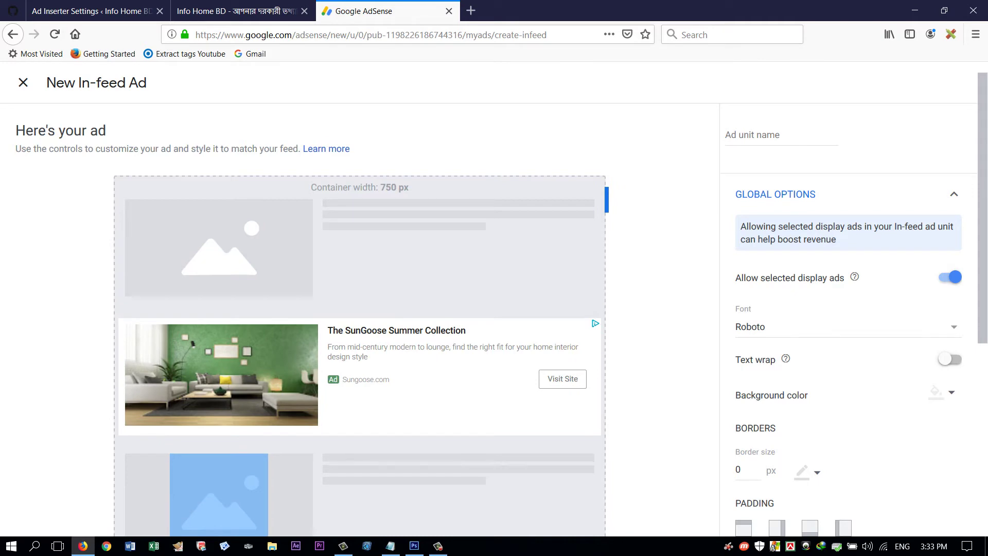
{"action": "scroll", "coordinate": [360, 298], "scroll_direction": "down", "scroll_amount": 5}
{"action": "scroll", "coordinate": [360, 299], "scroll_direction": "up", "scroll_amount": 4}
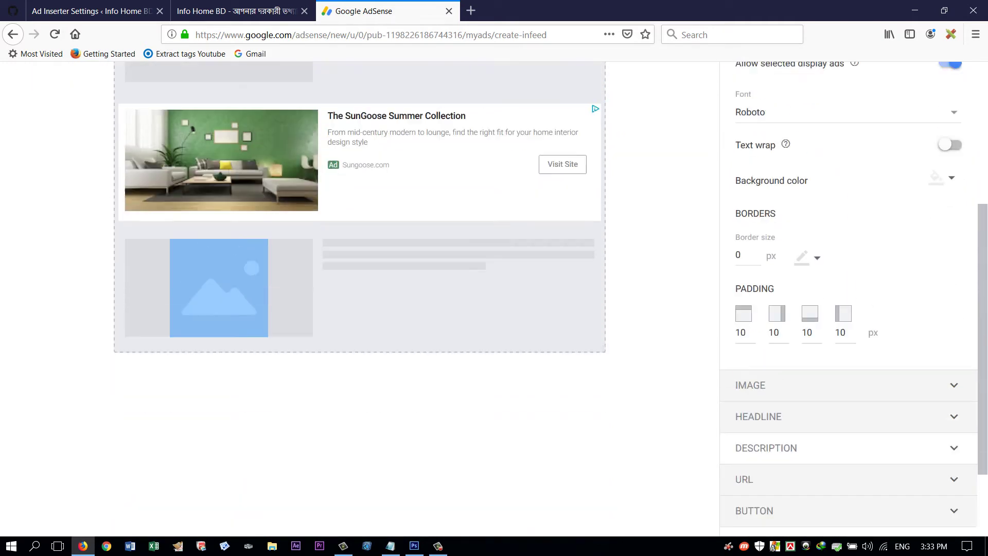
{"action": "scroll", "coordinate": [360, 298], "scroll_direction": "down", "scroll_amount": 5}
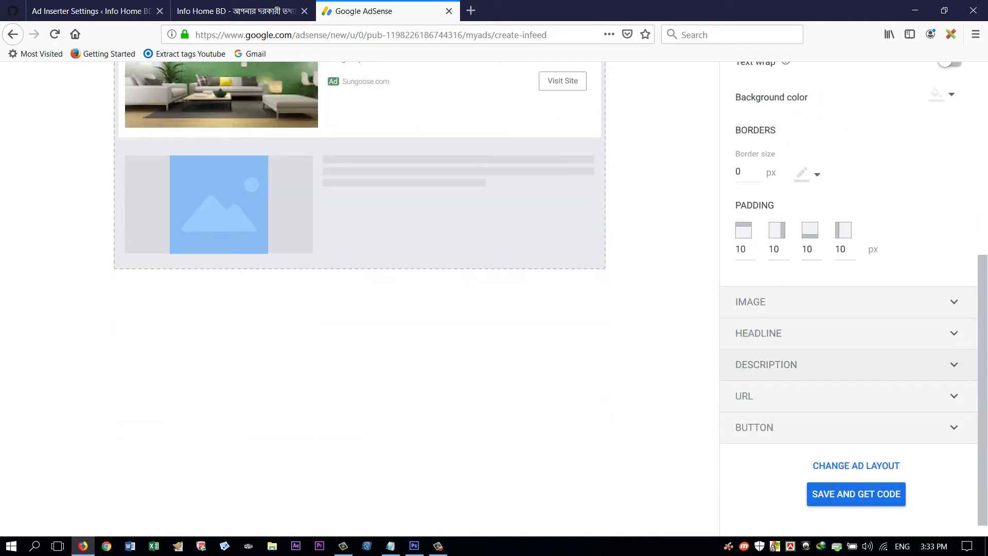
{"action": "scroll", "coordinate": [360, 298], "scroll_direction": "up", "scroll_amount": 5}
Set the ad headline's font size to 16 px, keeping its current text color
{"action": "key", "text": "ctrl+Page_Up"}
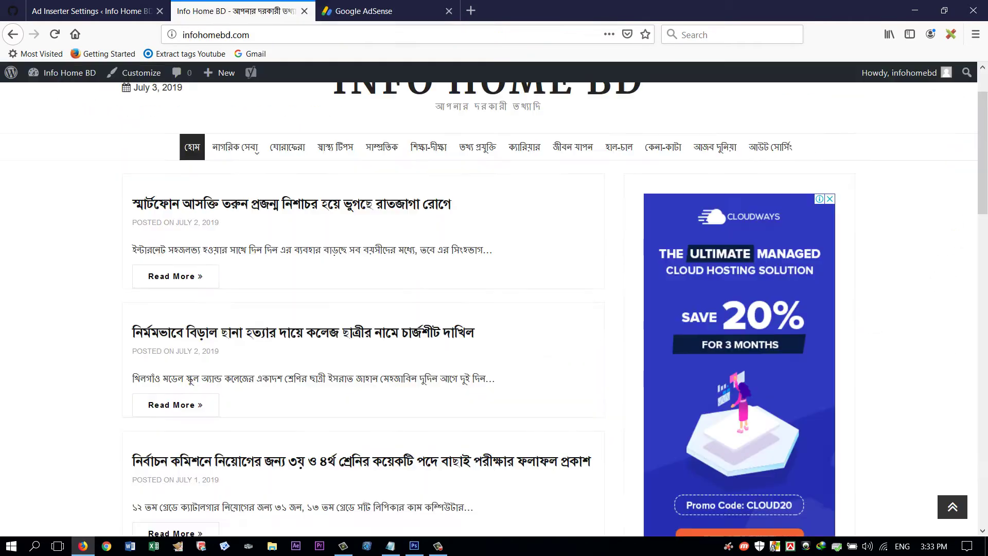
{"action": "key", "text": "ctrl+Page_Down"}
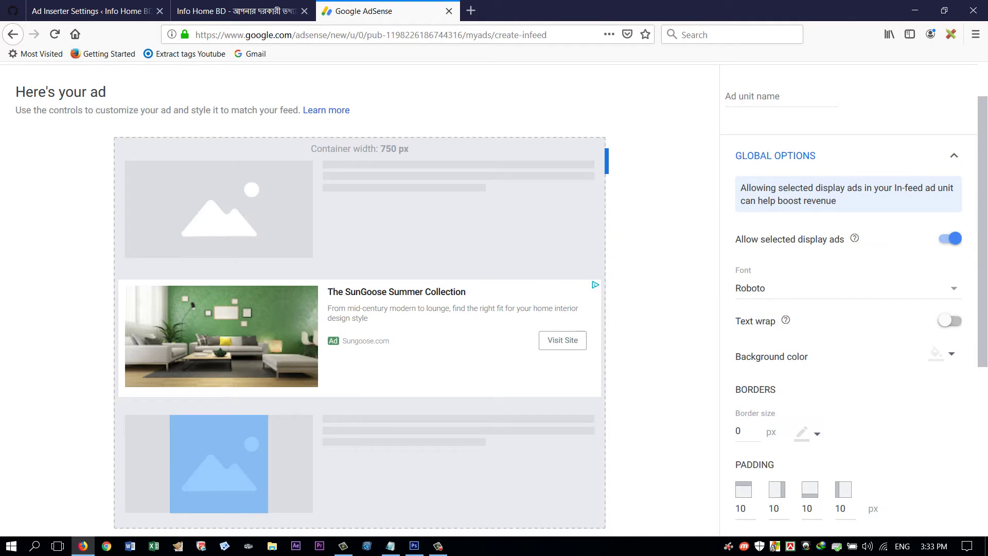
{"action": "scroll", "coordinate": [360, 298], "scroll_direction": "down", "scroll_amount": 5}
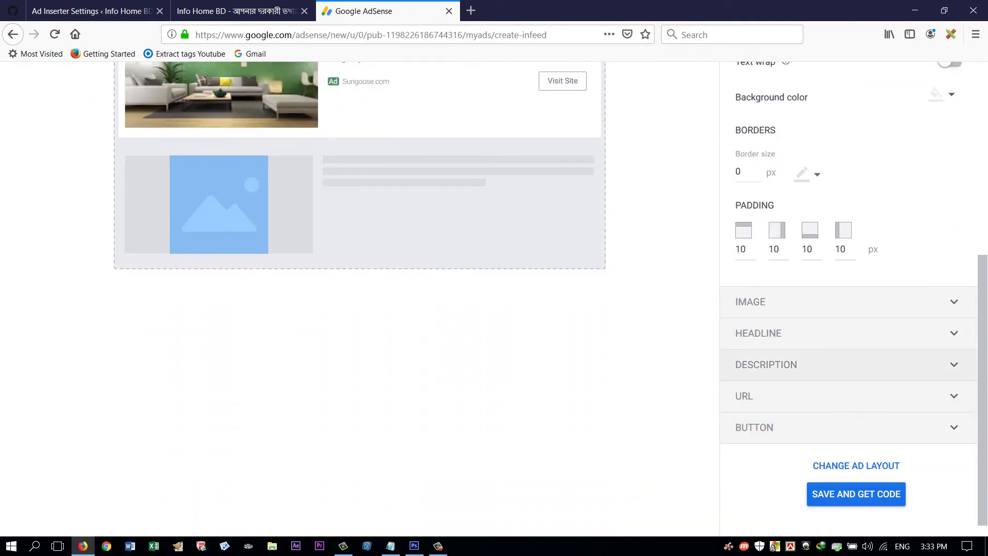
{"action": "left_click", "coordinate": [812, 333]}
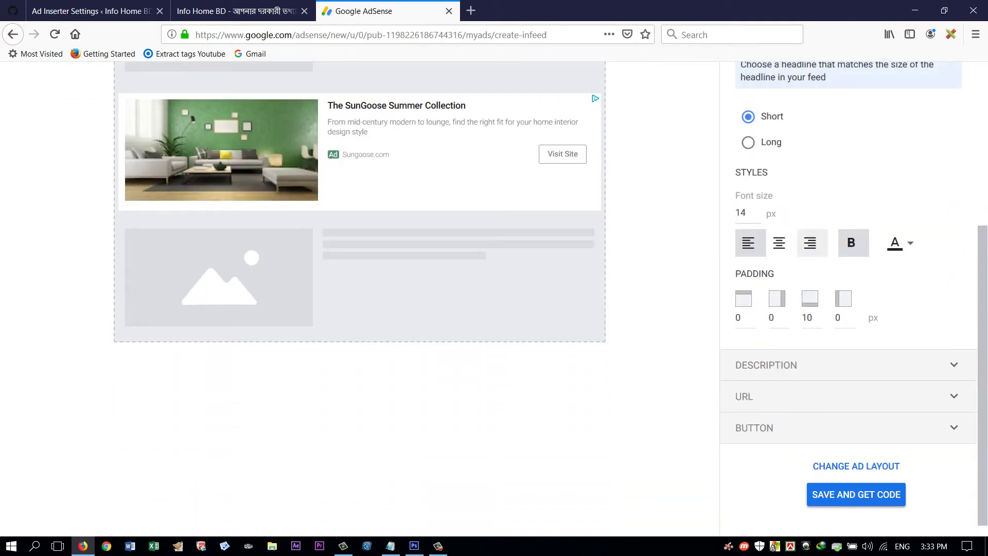
{"action": "double_click", "coordinate": [741, 213]}
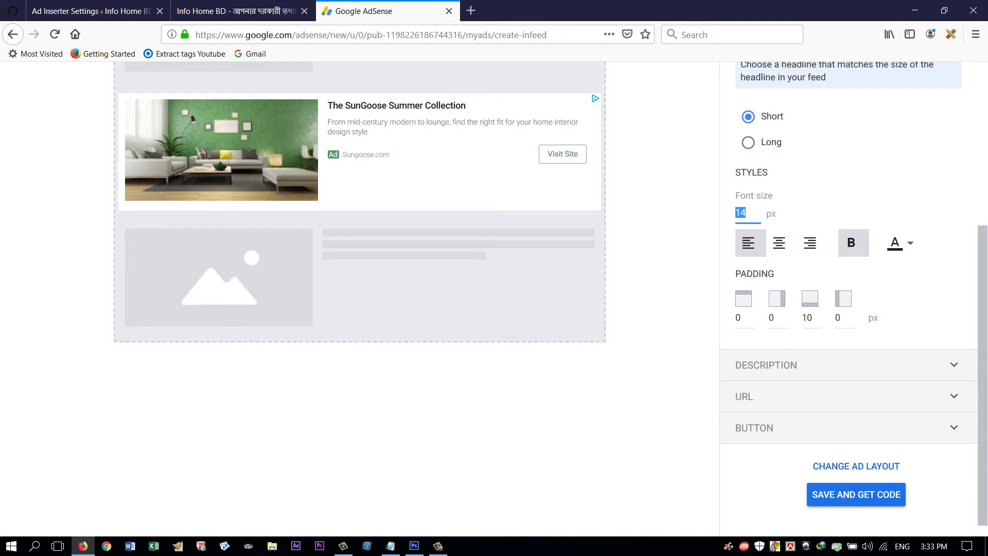
{"action": "type", "text": "16"}
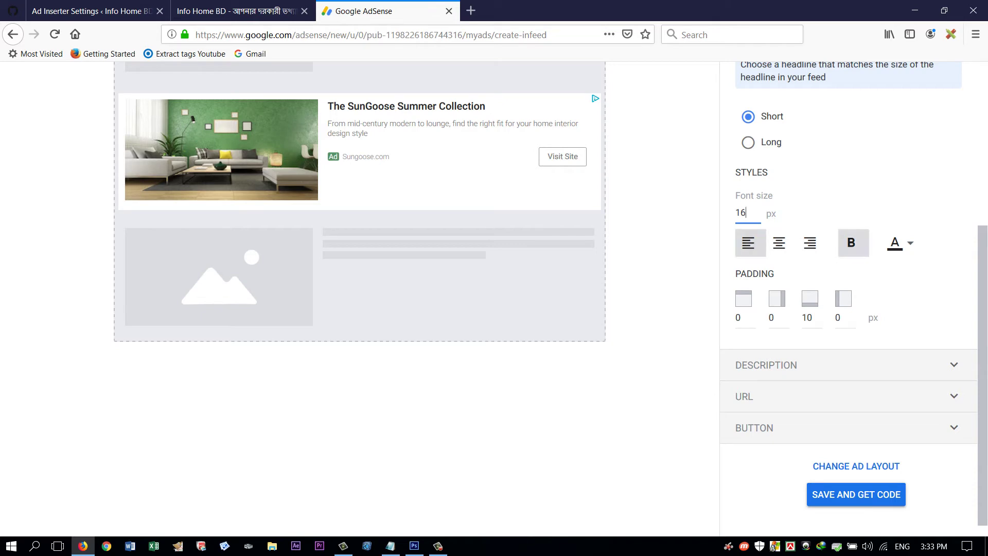
{"action": "left_click", "coordinate": [910, 242]}
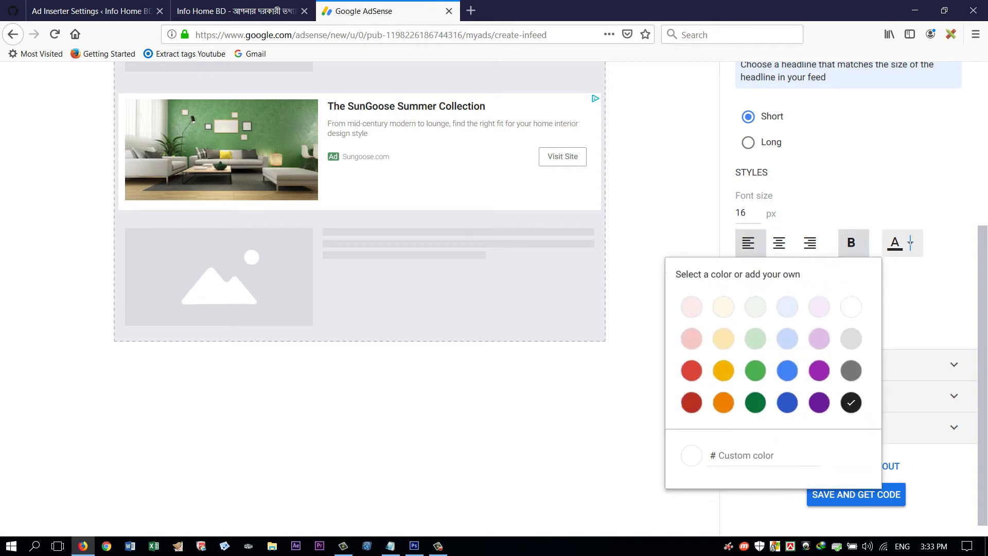
{"action": "key", "text": "Escape"}
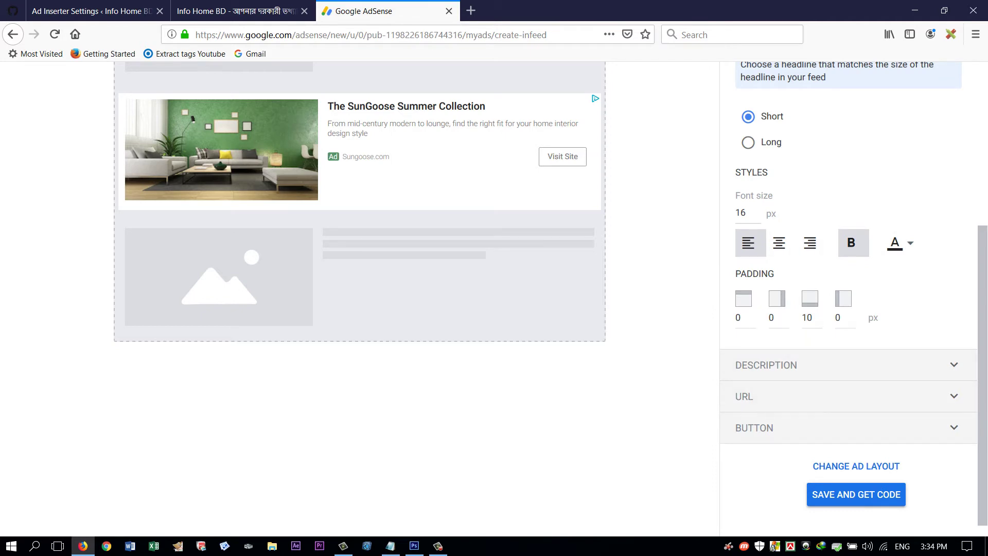
Name the ad unit "Feed Ads 1", then save it and get its code
{"action": "scroll", "coordinate": [488, 299], "scroll_direction": "up", "scroll_amount": 4}
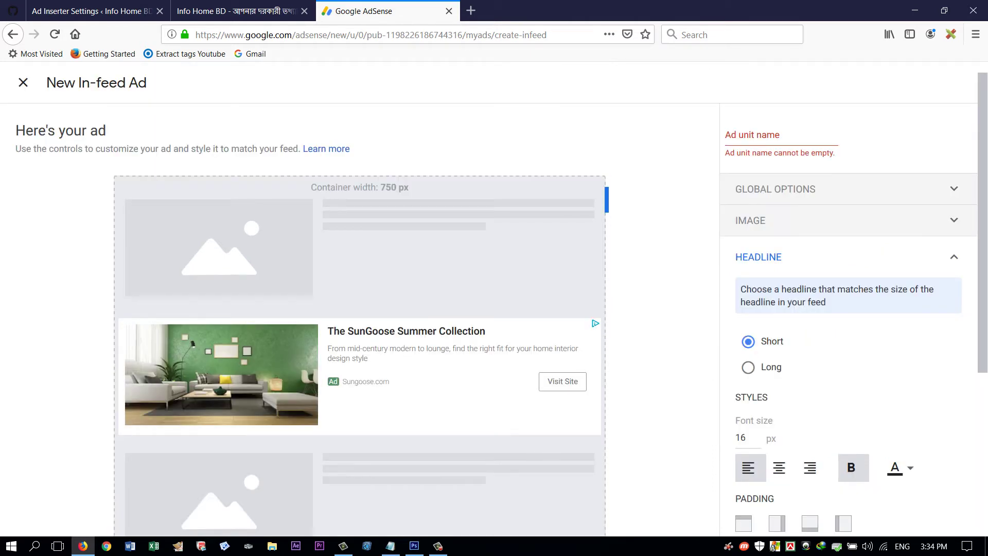
{"action": "left_click", "coordinate": [780, 135]}
{"action": "type", "text": "F"}
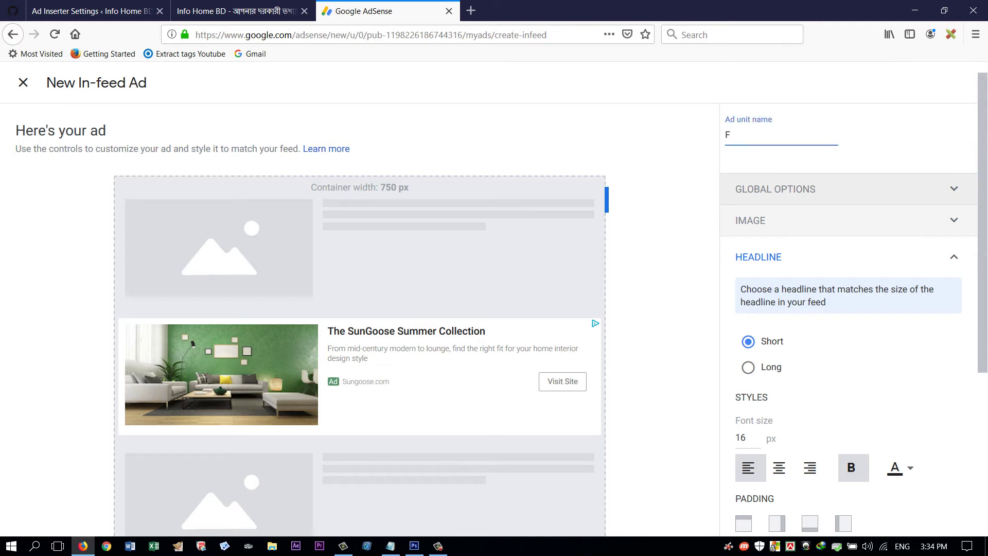
{"action": "type", "text": "eed Ads 1"}
{"action": "scroll", "coordinate": [494, 298], "scroll_direction": "down", "scroll_amount": 5}
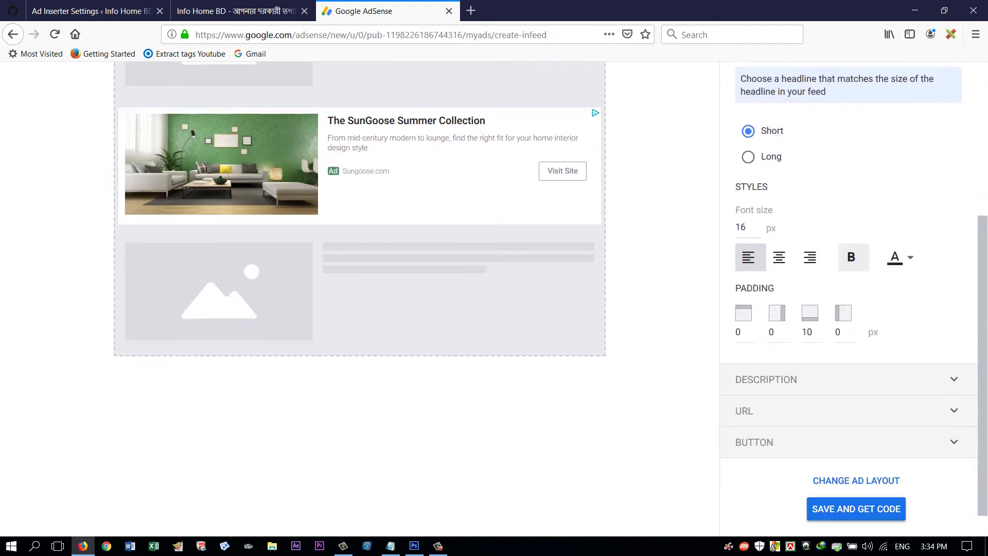
{"action": "left_click", "coordinate": [855, 494]}
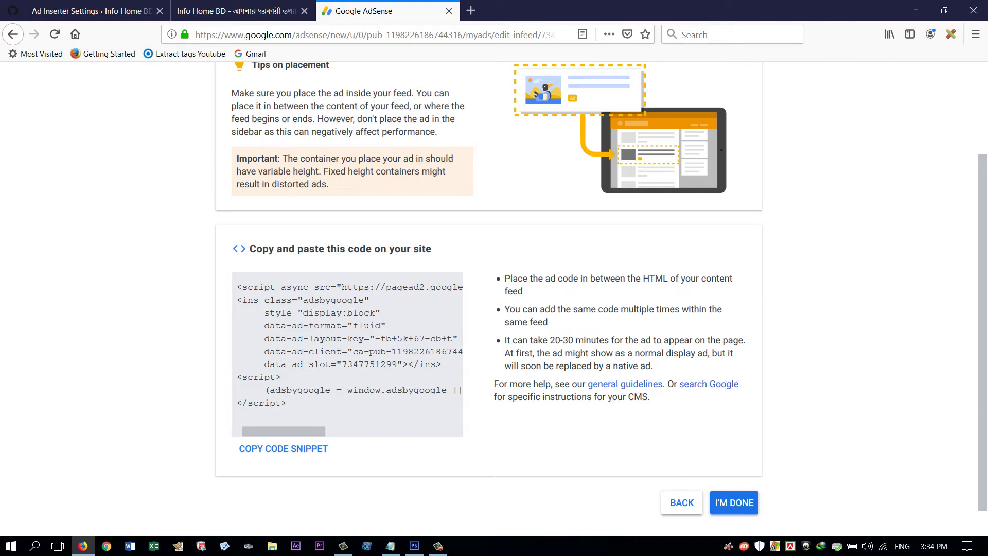
Paste the in-feed ad code into Block 1 of the Ad Inserter settings
{"action": "left_click", "coordinate": [90, 10]}
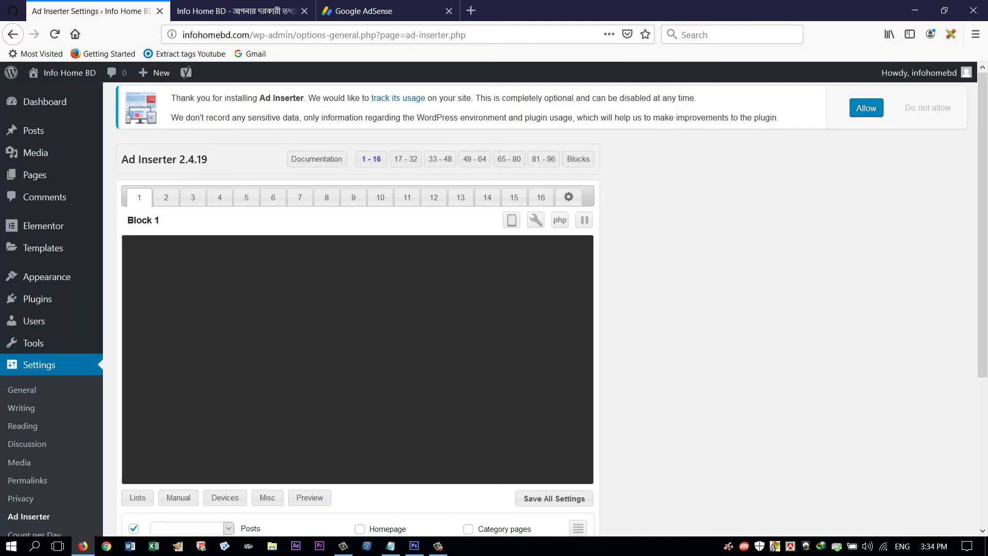
{"action": "right_click", "coordinate": [292, 284]}
{"action": "left_click", "coordinate": [319, 333]}
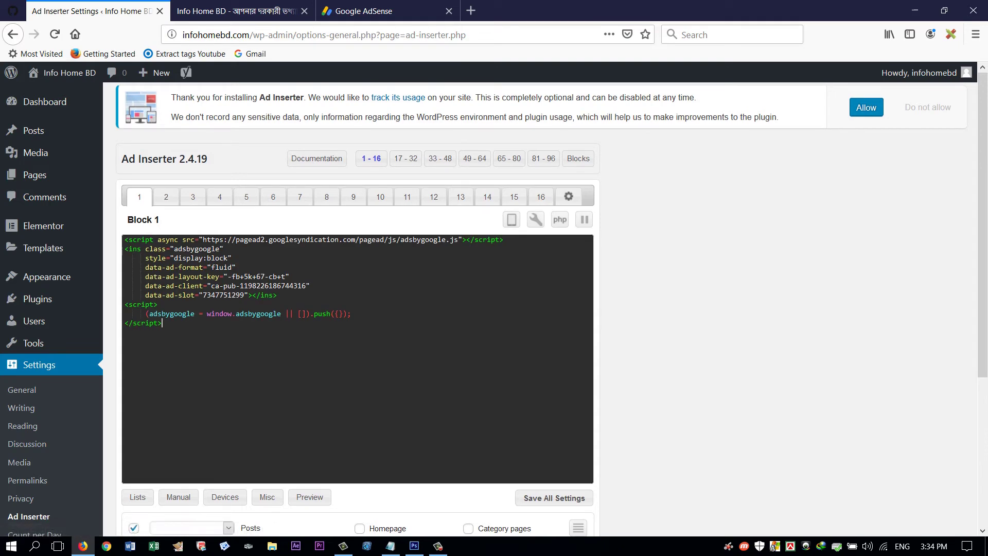
Set Block 1's insertion to Before post, enable it on the homepage and review the block's settings
{"action": "scroll", "coordinate": [552, 308], "scroll_direction": "down", "scroll_amount": 5}
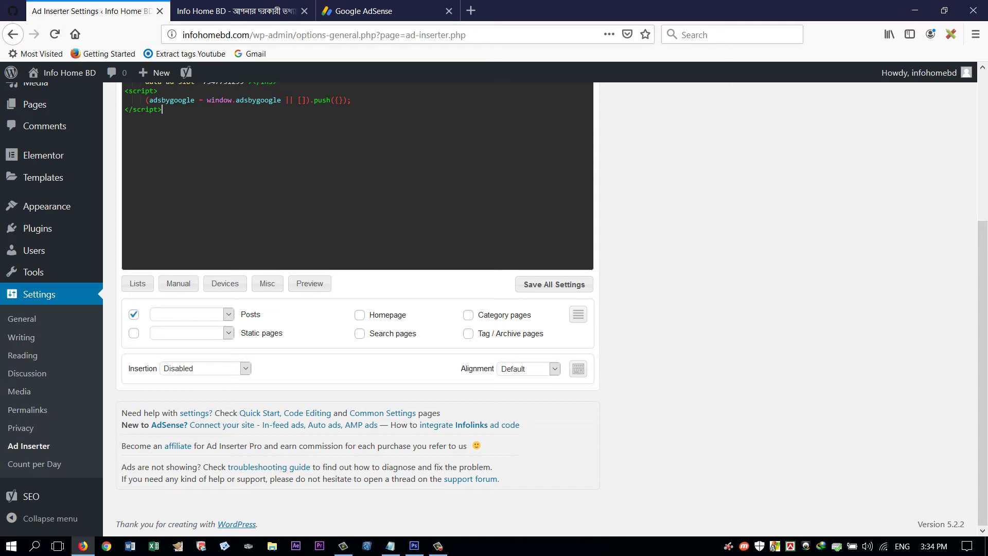
{"action": "left_click", "coordinate": [246, 368]}
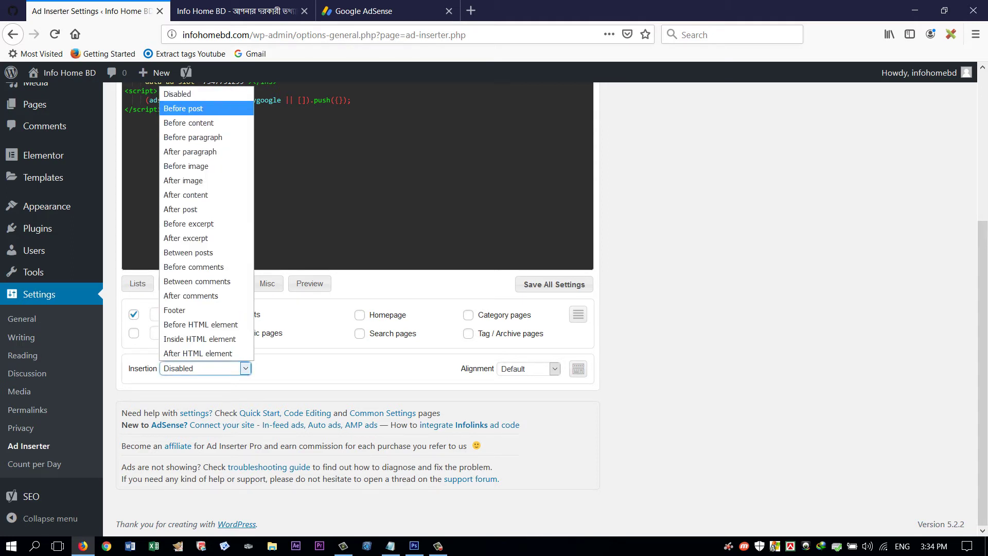
{"action": "left_click", "coordinate": [183, 108]}
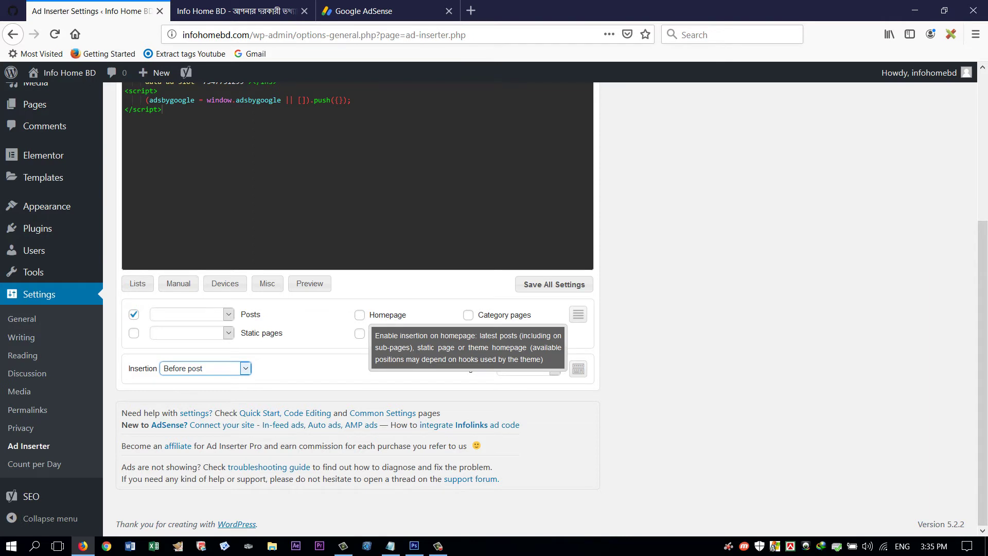
{"action": "left_click", "coordinate": [359, 314]}
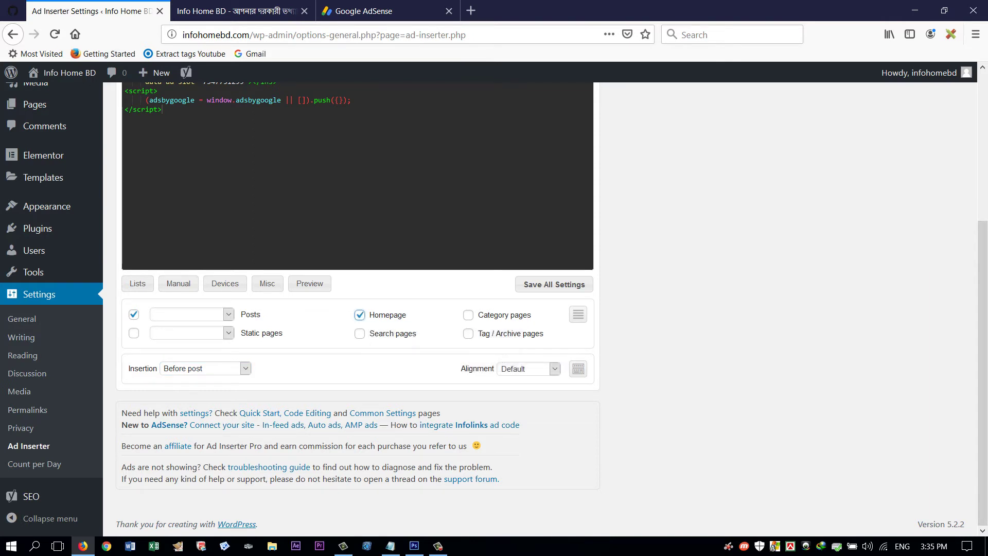
{"action": "scroll", "coordinate": [361, 309], "scroll_direction": "up", "scroll_amount": 5}
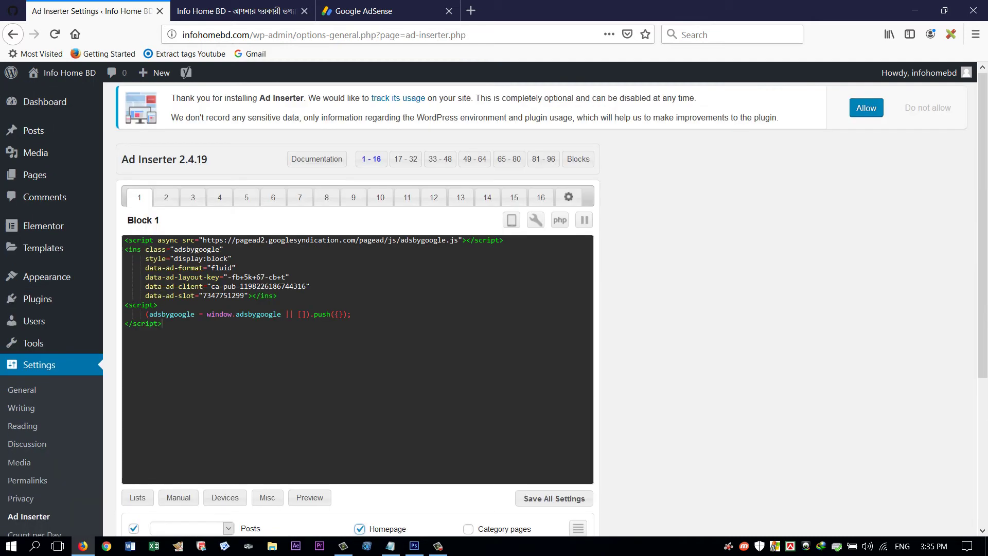
{"action": "scroll", "coordinate": [360, 309], "scroll_direction": "down", "scroll_amount": 5}
{"action": "scroll", "coordinate": [554, 284], "scroll_direction": "up", "scroll_amount": 5}
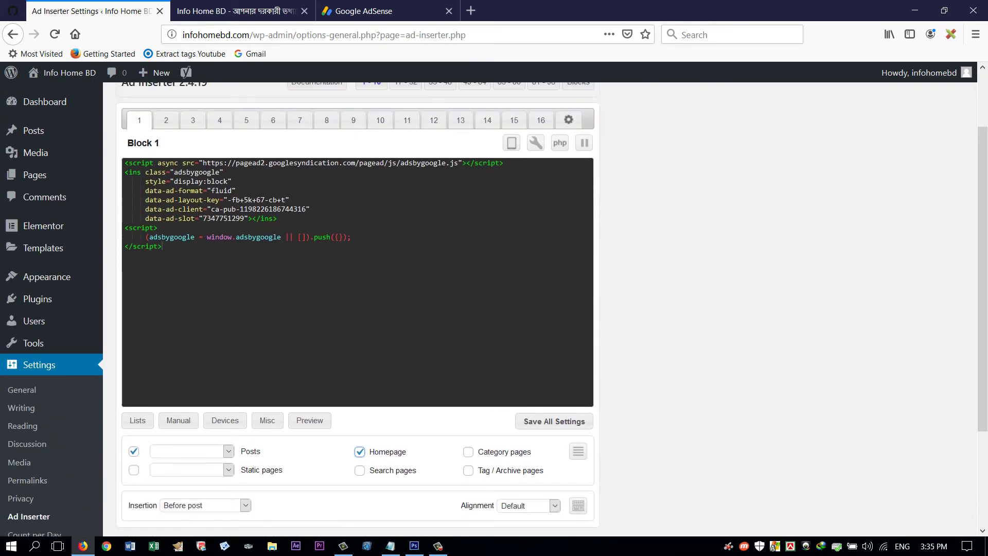
Save all Ad Inserter settings for Block 1
{"action": "scroll", "coordinate": [554, 284], "scroll_direction": "down", "scroll_amount": 5}
{"action": "left_click", "coordinate": [554, 284]}
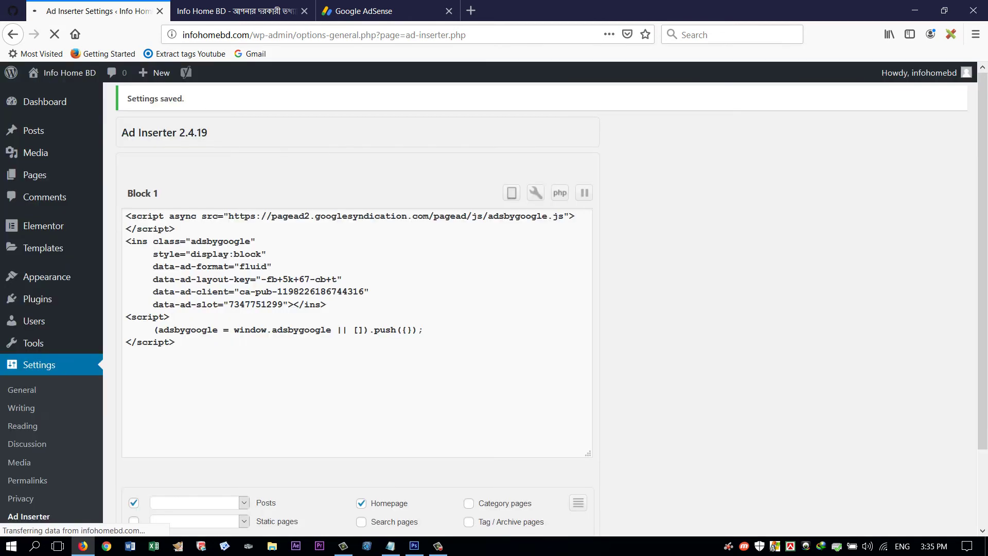
{"action": "scroll", "coordinate": [494, 309], "scroll_direction": "down", "scroll_amount": 4}
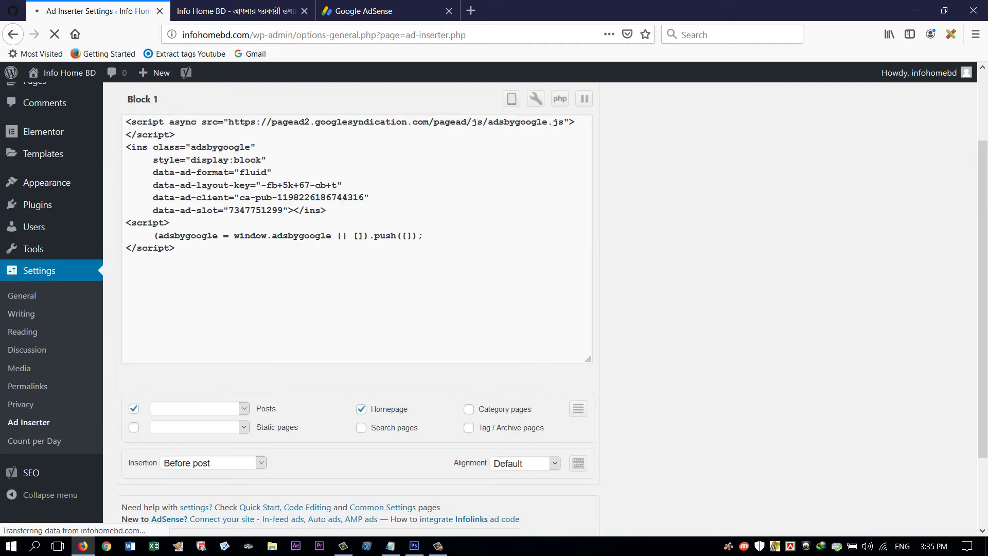
Switch to the Info Home BD site and reload its homepage to check the ad placement above the posts
{"action": "key", "text": "ctrl+Tab"}
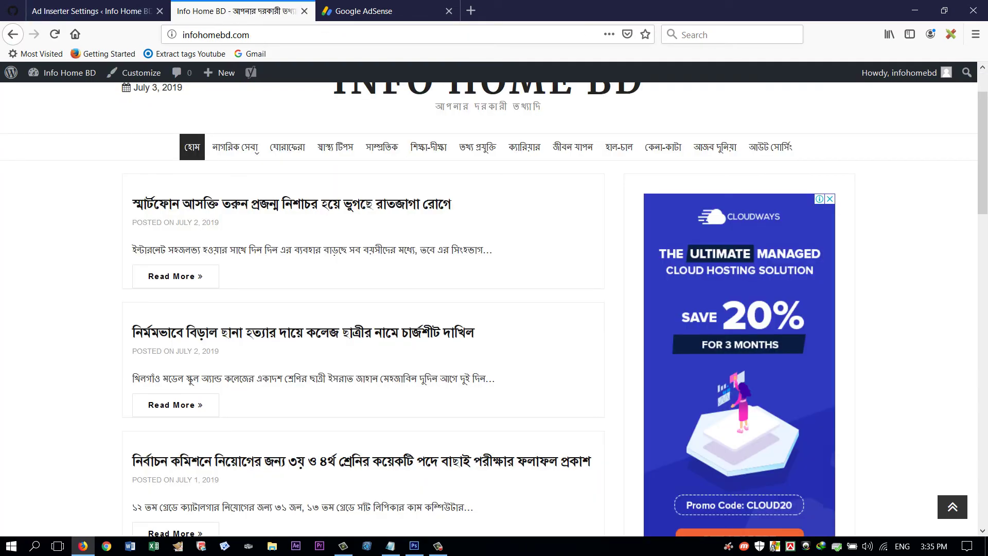
{"action": "left_click", "coordinate": [488, 90]}
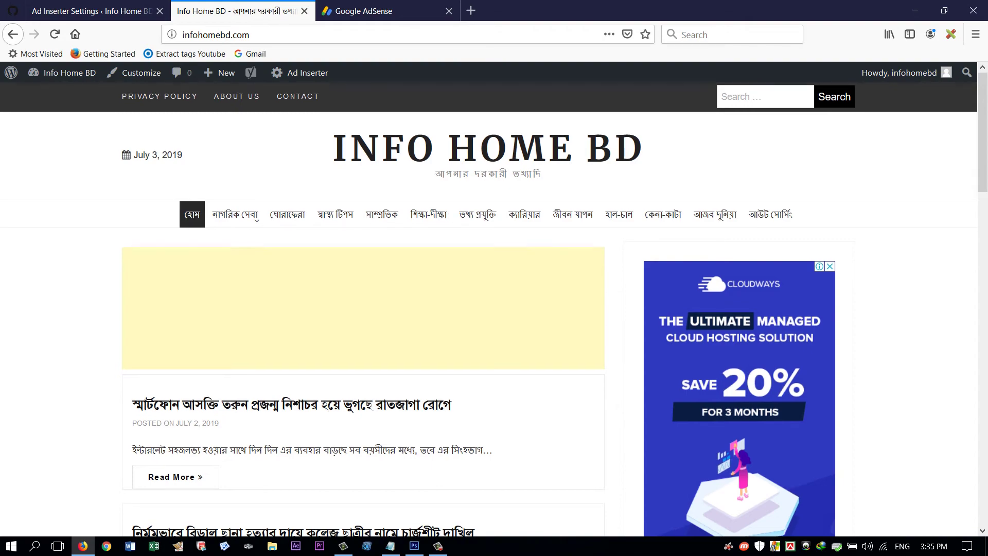
{"action": "scroll", "coordinate": [494, 305], "scroll_direction": "down", "scroll_amount": 4}
{"action": "scroll", "coordinate": [494, 304], "scroll_direction": "up", "scroll_amount": 4}
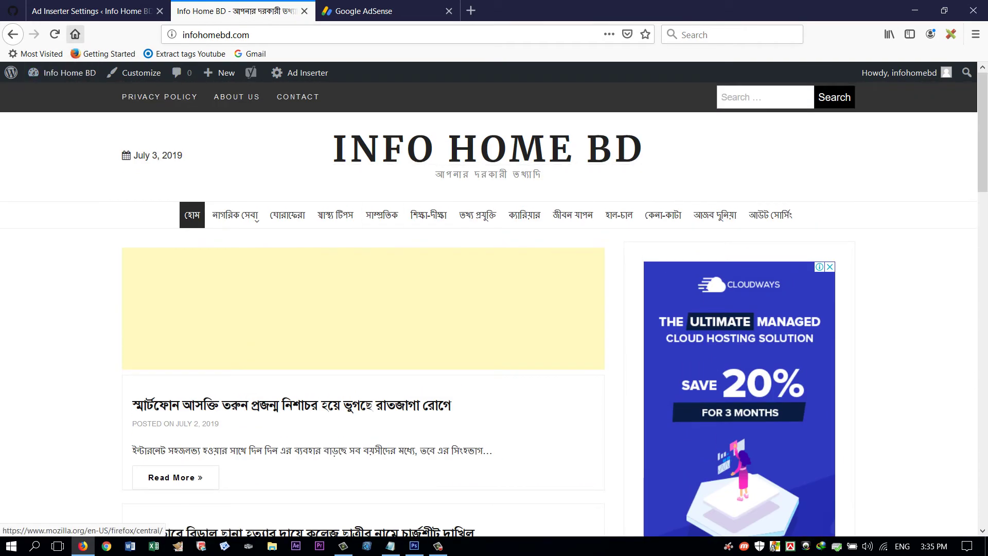
{"action": "left_click", "coordinate": [55, 34]}
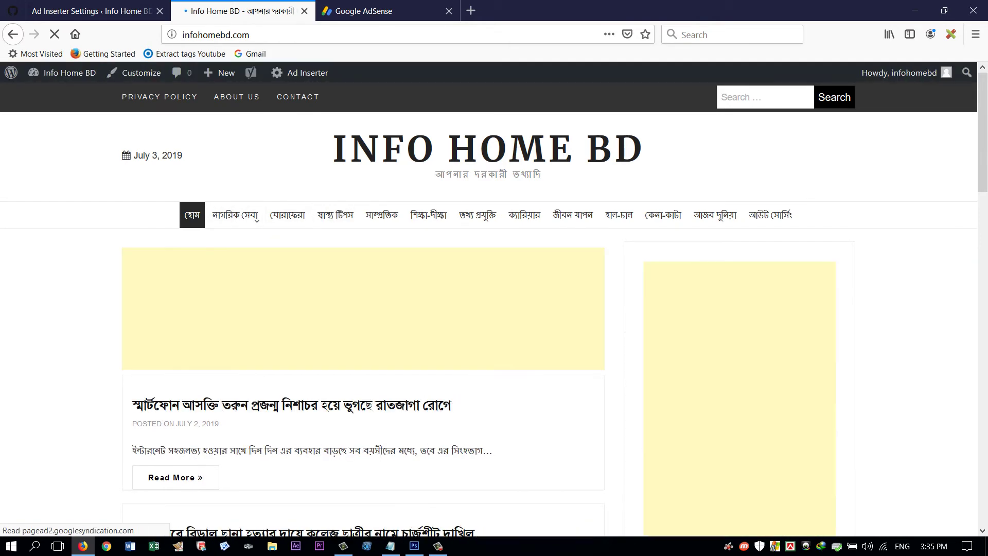
{"action": "key", "text": "F5"}
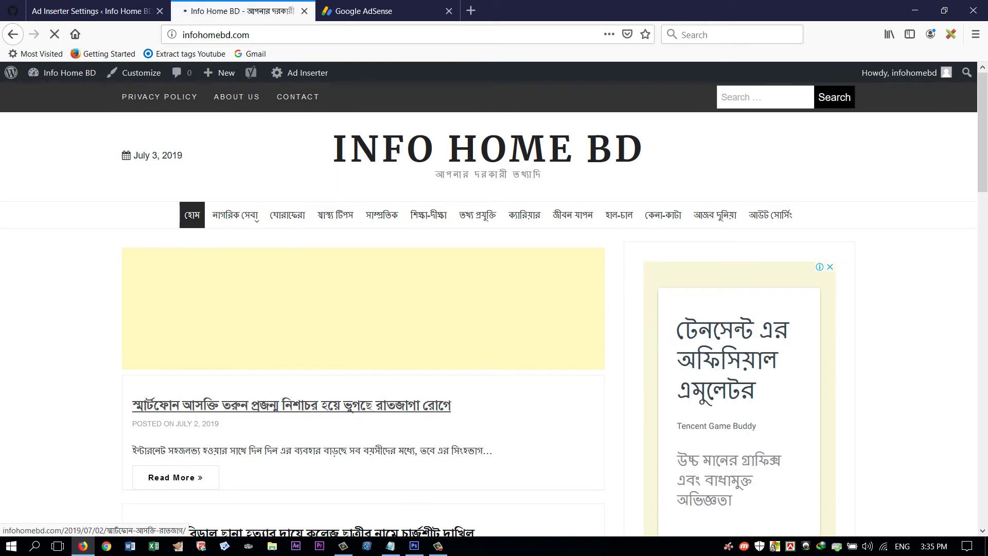
Open the first homepage post to check its ad positions, then return to the homepage and look through it to the end
{"action": "left_click", "coordinate": [291, 405]}
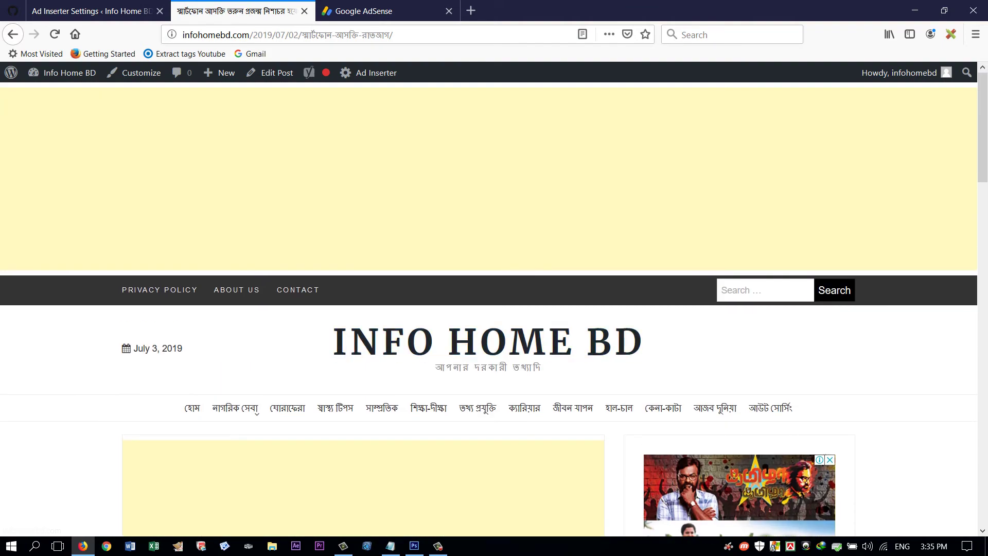
{"action": "scroll", "coordinate": [494, 309], "scroll_direction": "down", "scroll_amount": 4}
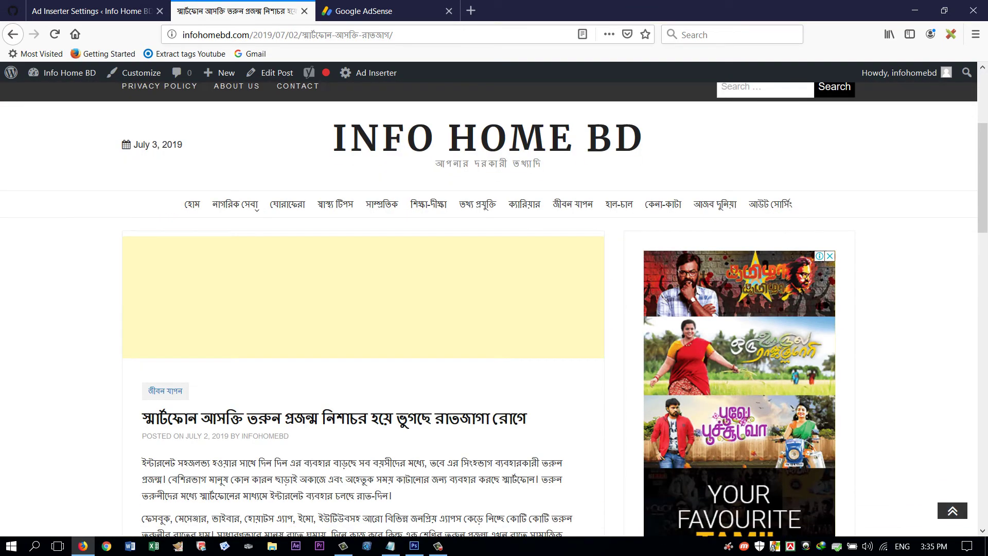
{"action": "scroll", "coordinate": [494, 308], "scroll_direction": "up", "scroll_amount": 4}
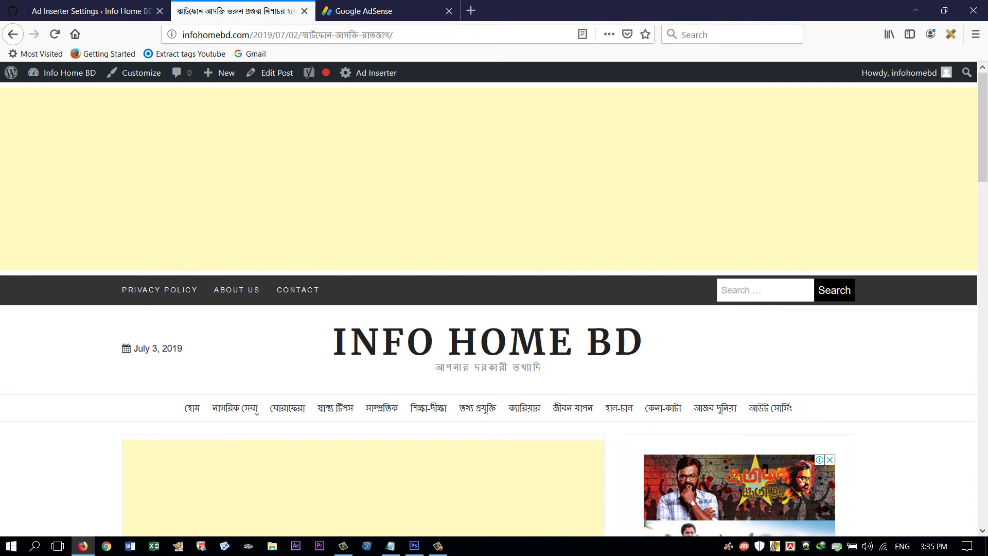
{"action": "scroll", "coordinate": [494, 309], "scroll_direction": "down", "scroll_amount": 5}
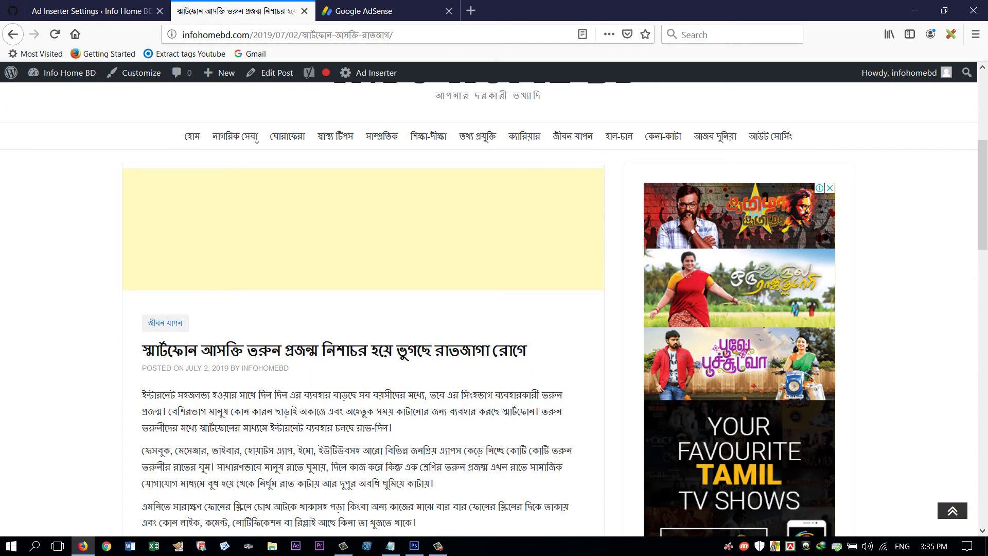
{"action": "scroll", "coordinate": [493, 309], "scroll_direction": "down", "scroll_amount": 1}
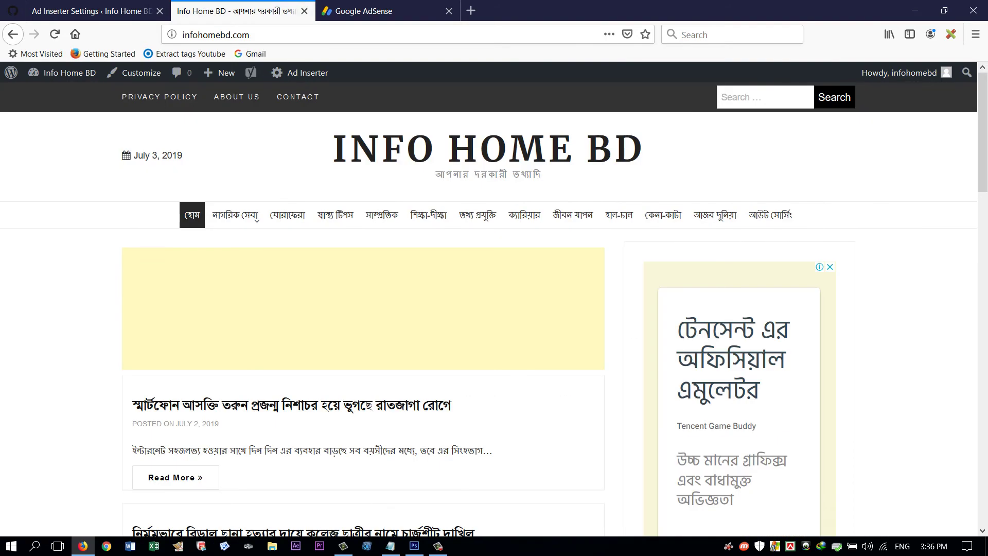
{"action": "scroll", "coordinate": [494, 309], "scroll_direction": "down", "scroll_amount": 20}
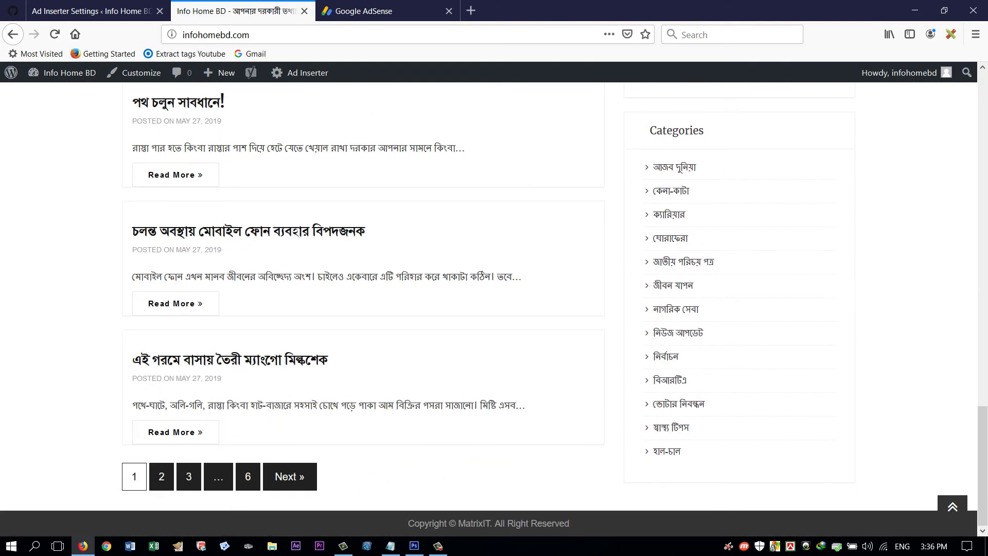
{"action": "scroll", "coordinate": [297, 233], "scroll_direction": "up", "scroll_amount": 20}
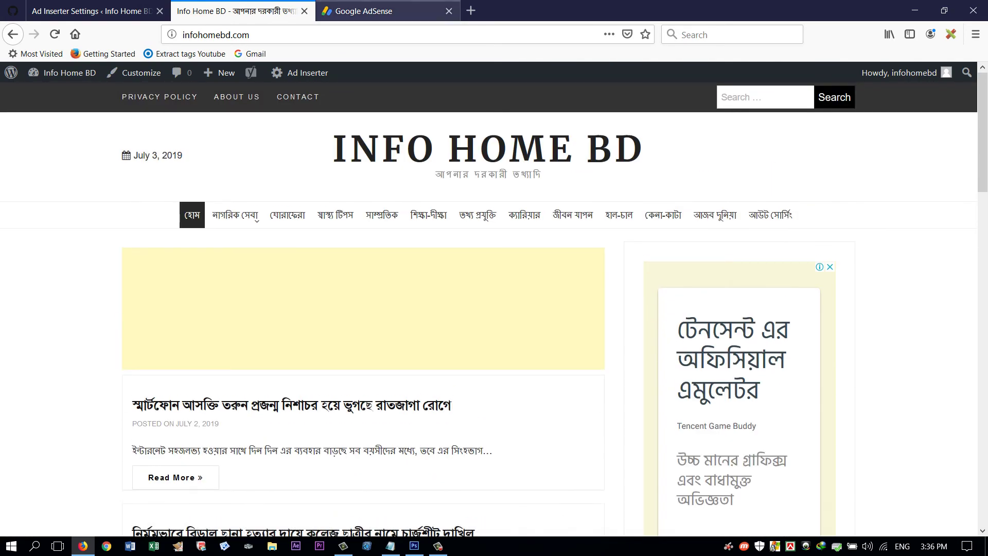
Switch to Google AdSense and finish the Feed Ads 1 code setup, returning to the ad units list
{"action": "left_click", "coordinate": [386, 11]}
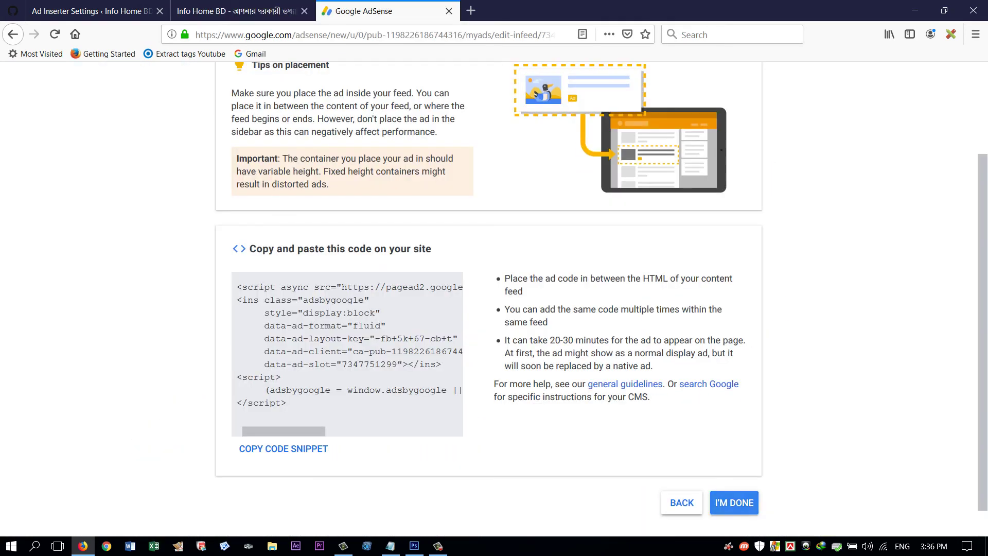
{"action": "left_click", "coordinate": [733, 502]}
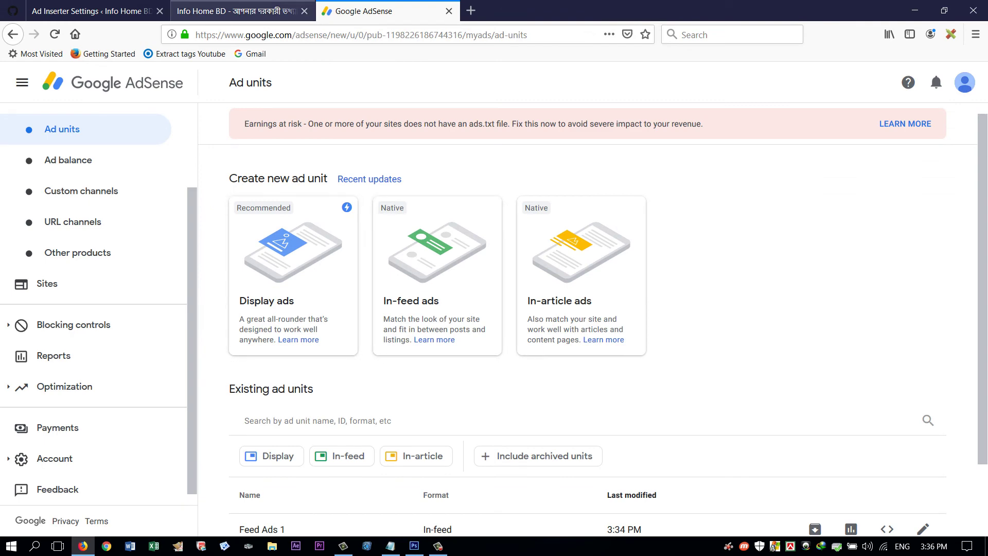
Go back to the Info Home BD homepage and open its first post to recheck the ad areas around the article
{"action": "key", "text": "ctrl+shift+Tab"}
{"action": "scroll", "coordinate": [291, 405], "scroll_direction": "down", "scroll_amount": 7}
{"action": "scroll", "coordinate": [291, 405], "scroll_direction": "up", "scroll_amount": 7}
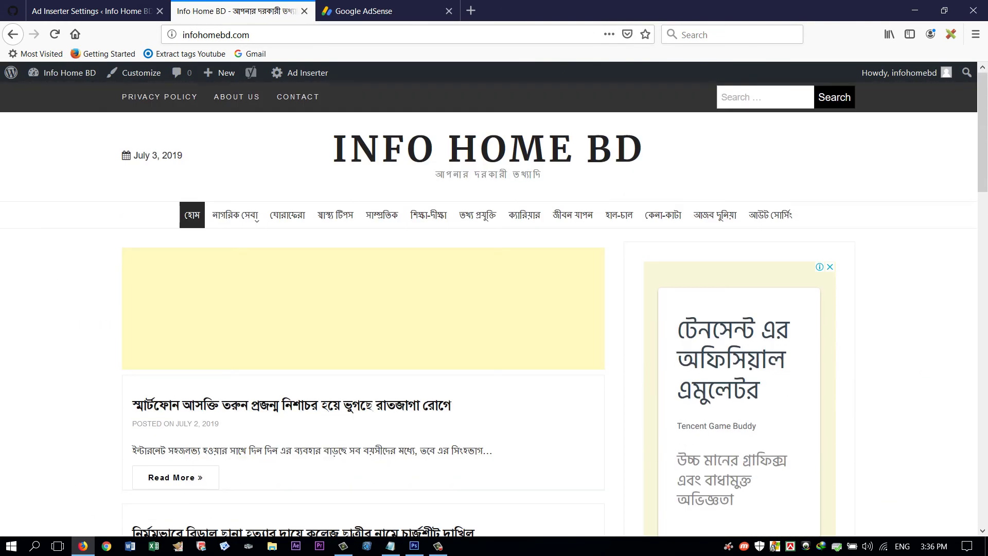
{"action": "left_click", "coordinate": [291, 404]}
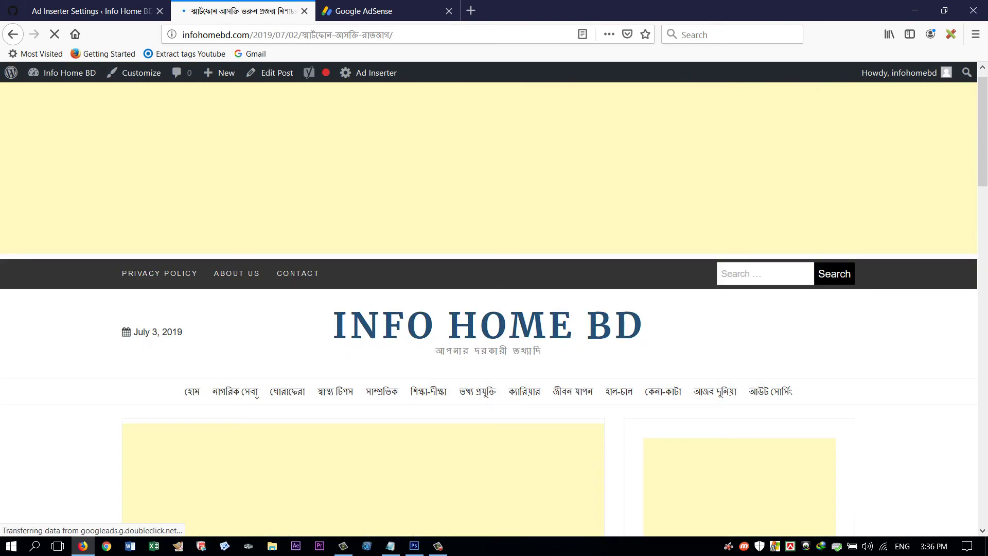
{"action": "scroll", "coordinate": [291, 405], "scroll_direction": "down", "scroll_amount": 7}
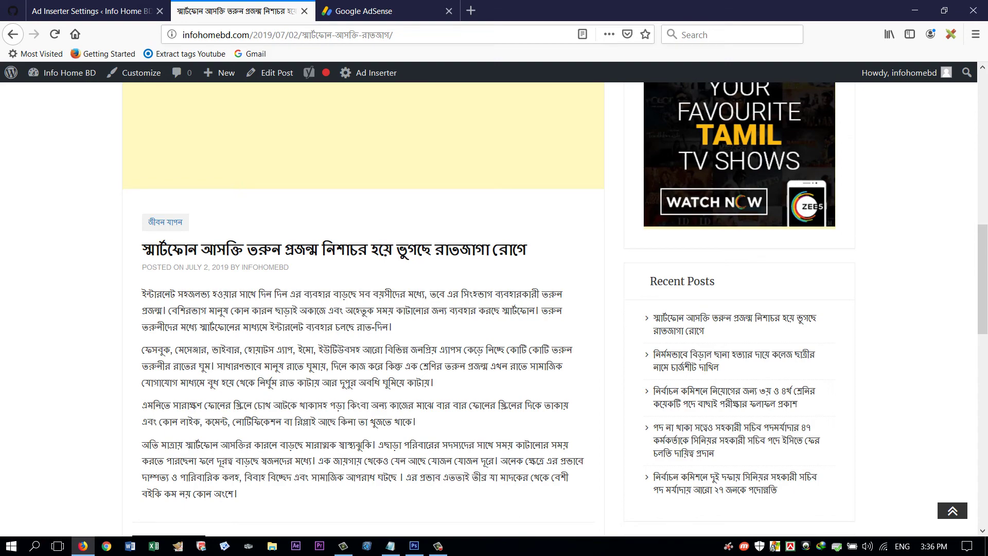
{"action": "scroll", "coordinate": [489, 309], "scroll_direction": "up", "scroll_amount": 6}
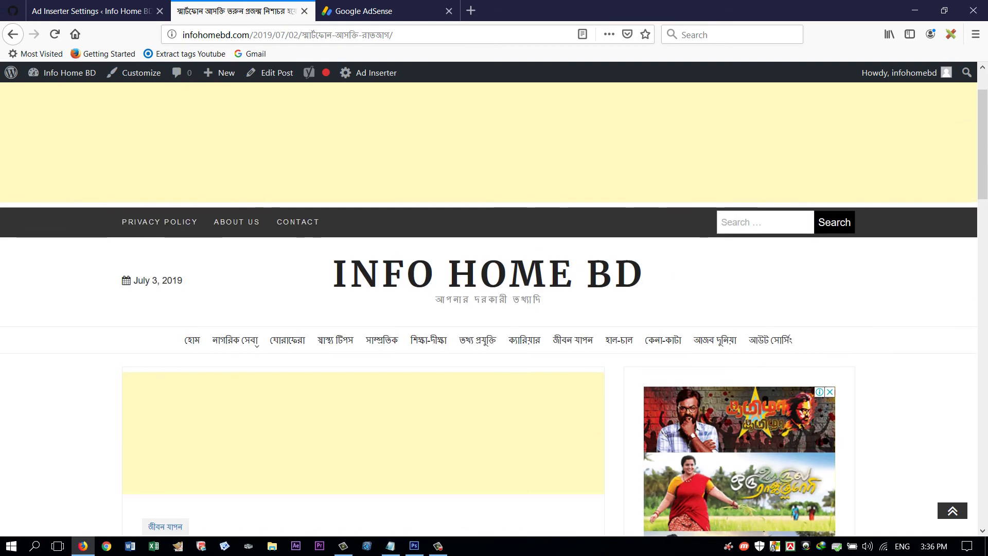
Create another in-feed ad unit in Google AdSense and get its code
{"action": "key", "text": "ctrl+Tab"}
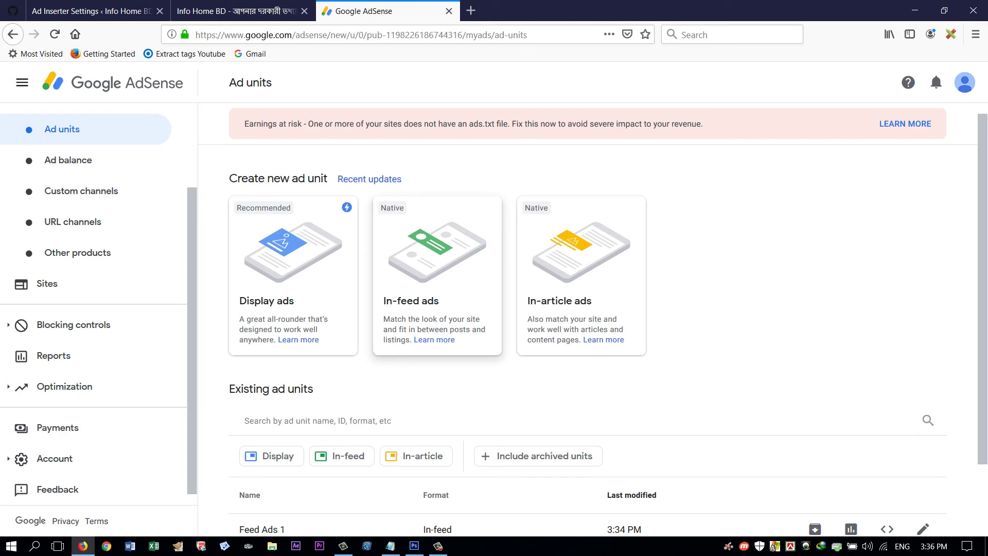
{"action": "left_click", "coordinate": [236, 11]}
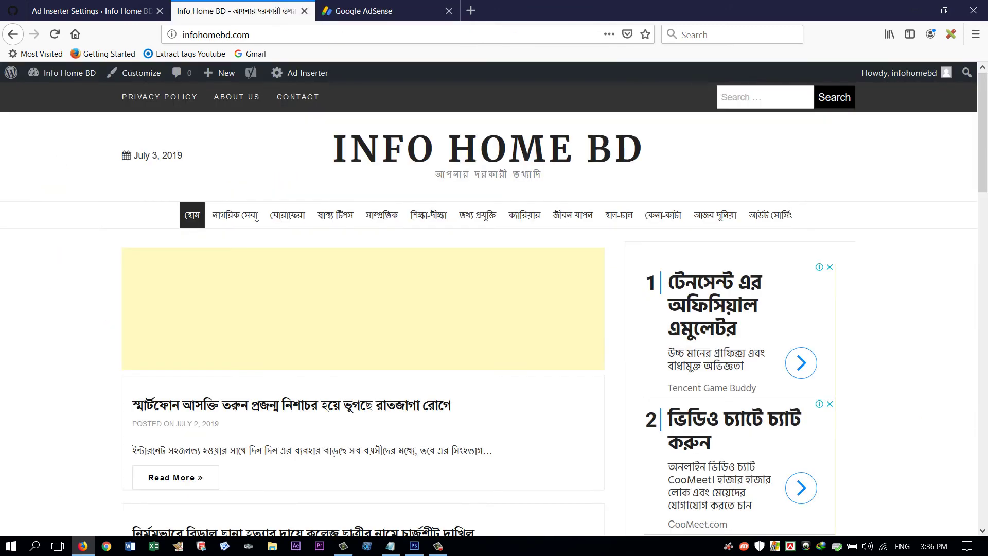
{"action": "left_click", "coordinate": [381, 11]}
{"action": "left_click", "coordinate": [437, 275]}
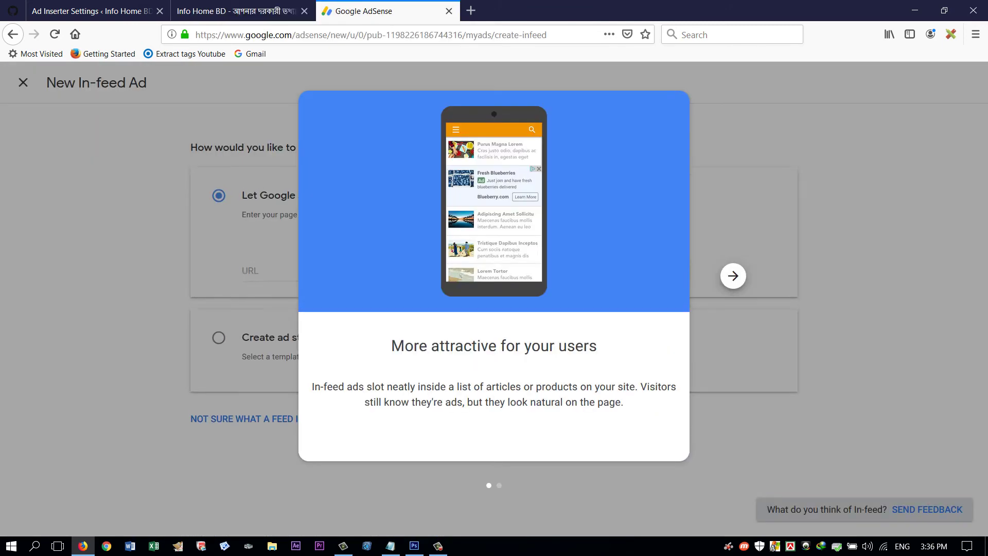
{"action": "left_click", "coordinate": [733, 275]}
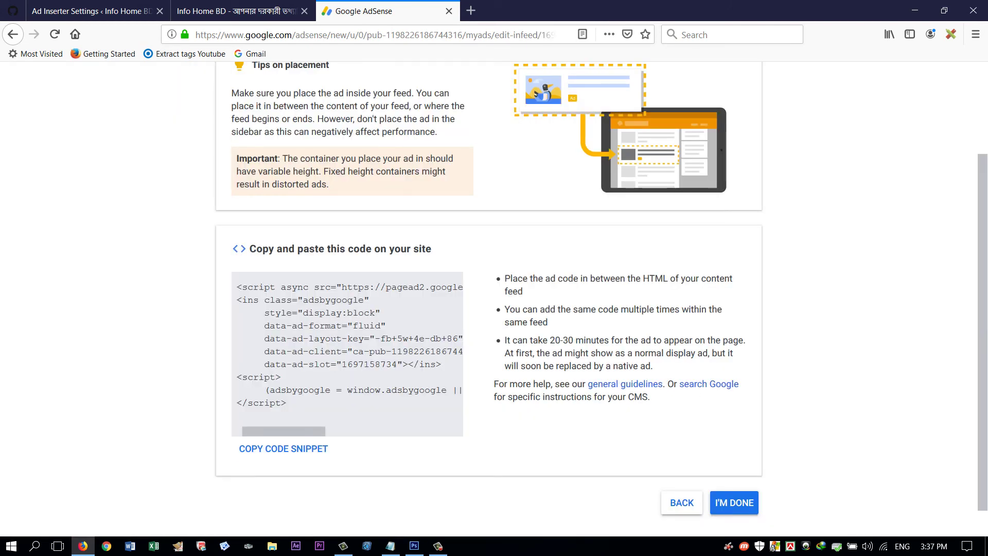
Return to the Ad Inserter settings and open the empty Block 2
{"action": "left_click", "coordinate": [124, 11]}
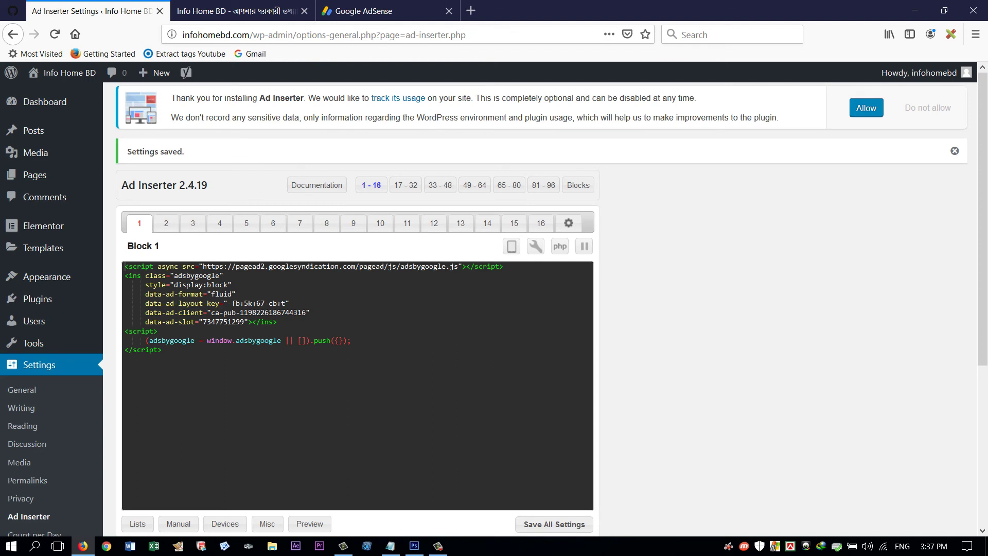
{"action": "scroll", "coordinate": [494, 303], "scroll_direction": "down", "scroll_amount": 3}
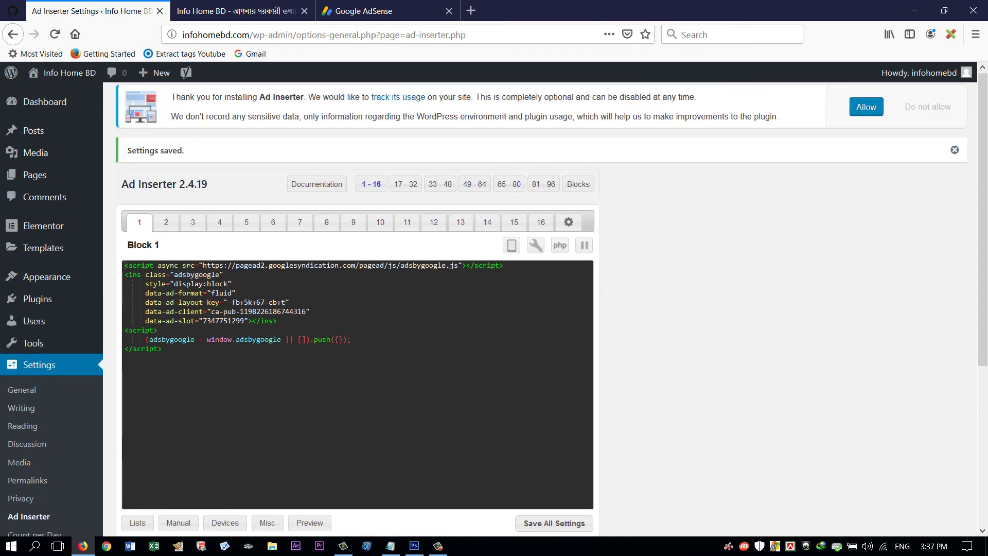
{"action": "left_click", "coordinate": [167, 223]}
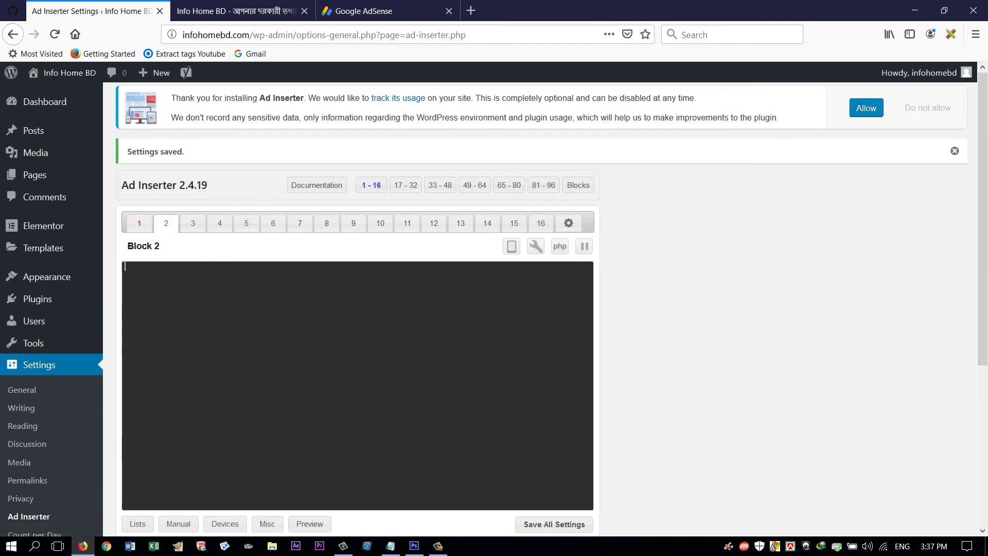